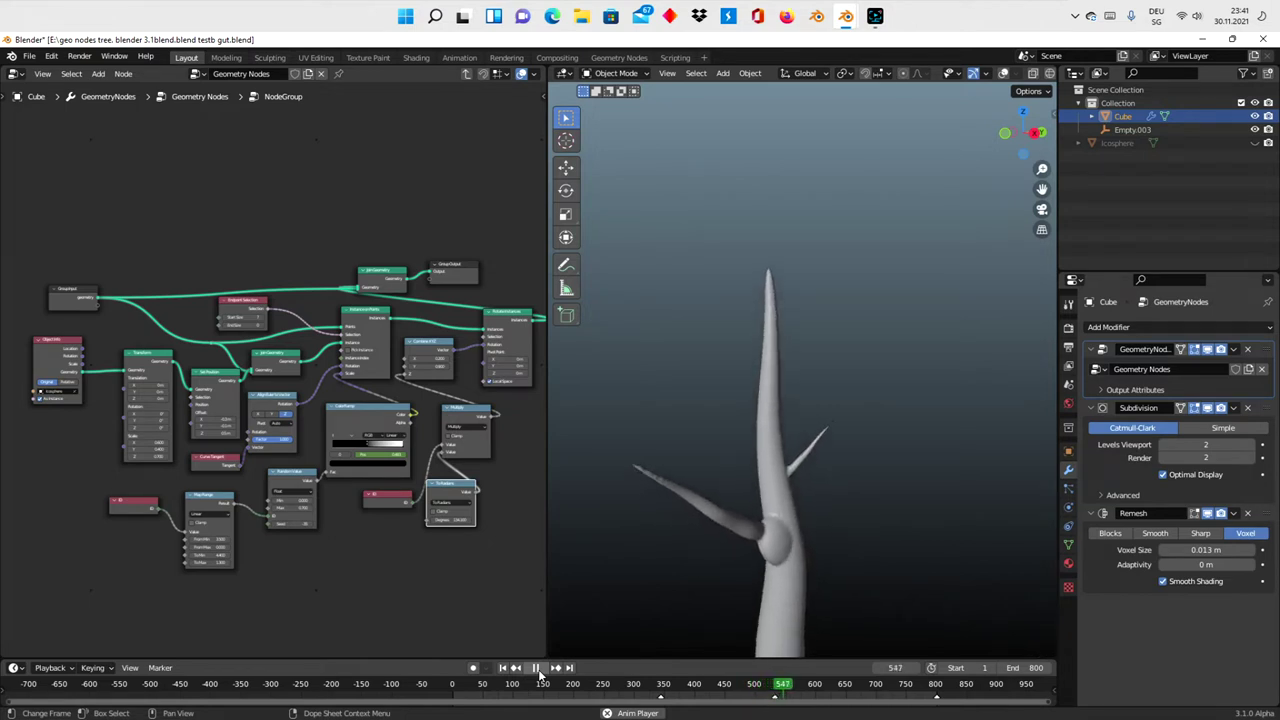
Pause the growth at frame 567 and toggle the Remesh modifier's viewport display
{"action": "left_click", "coordinate": [537, 670]}
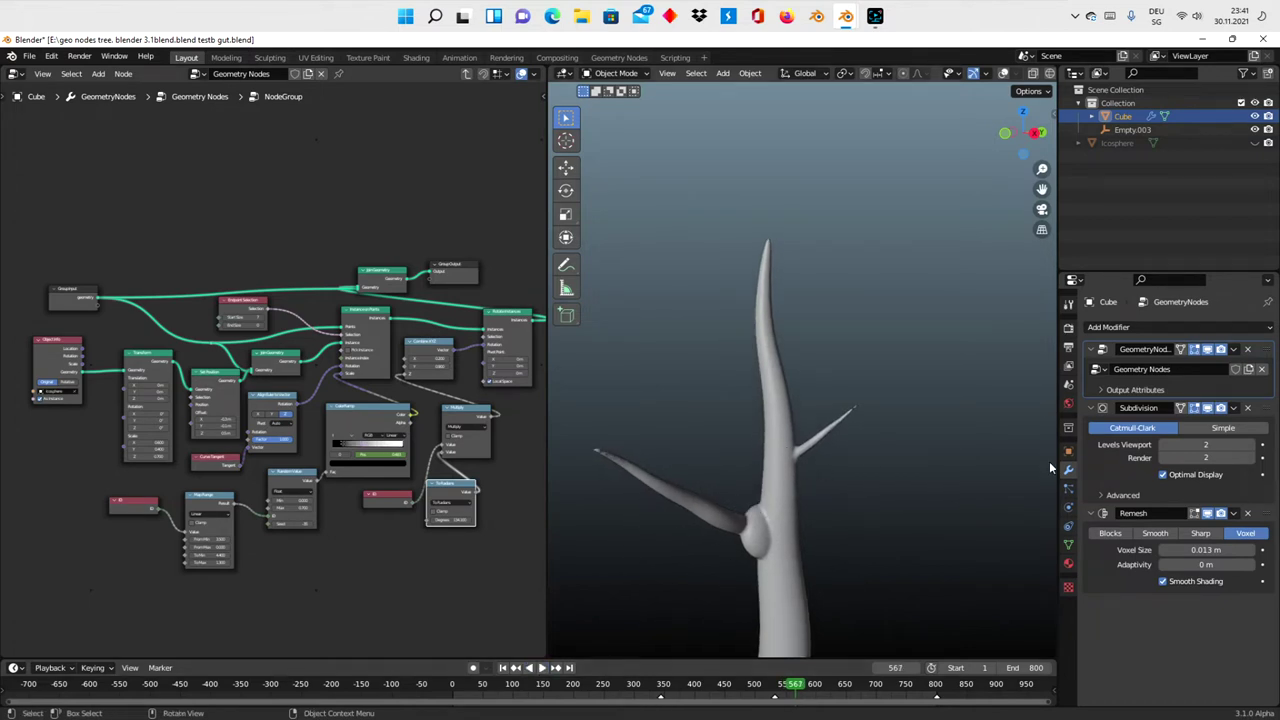
{"action": "left_click", "coordinate": [1210, 514]}
{"action": "scroll", "coordinate": [365, 513], "scroll_direction": "down", "scroll_amount": 1}
{"action": "scroll", "coordinate": [189, 461], "scroll_direction": "up", "scroll_amount": 1}
{"action": "scroll", "coordinate": [189, 461], "scroll_direction": "up", "scroll_amount": 1}
{"action": "scroll", "coordinate": [190, 461], "scroll_direction": "up", "scroll_amount": 1}
{"action": "scroll", "coordinate": [183, 470], "scroll_direction": "up", "scroll_amount": 1}
{"action": "middle_click_drag", "start_coordinate": [183, 473], "coordinate": [269, 457]}
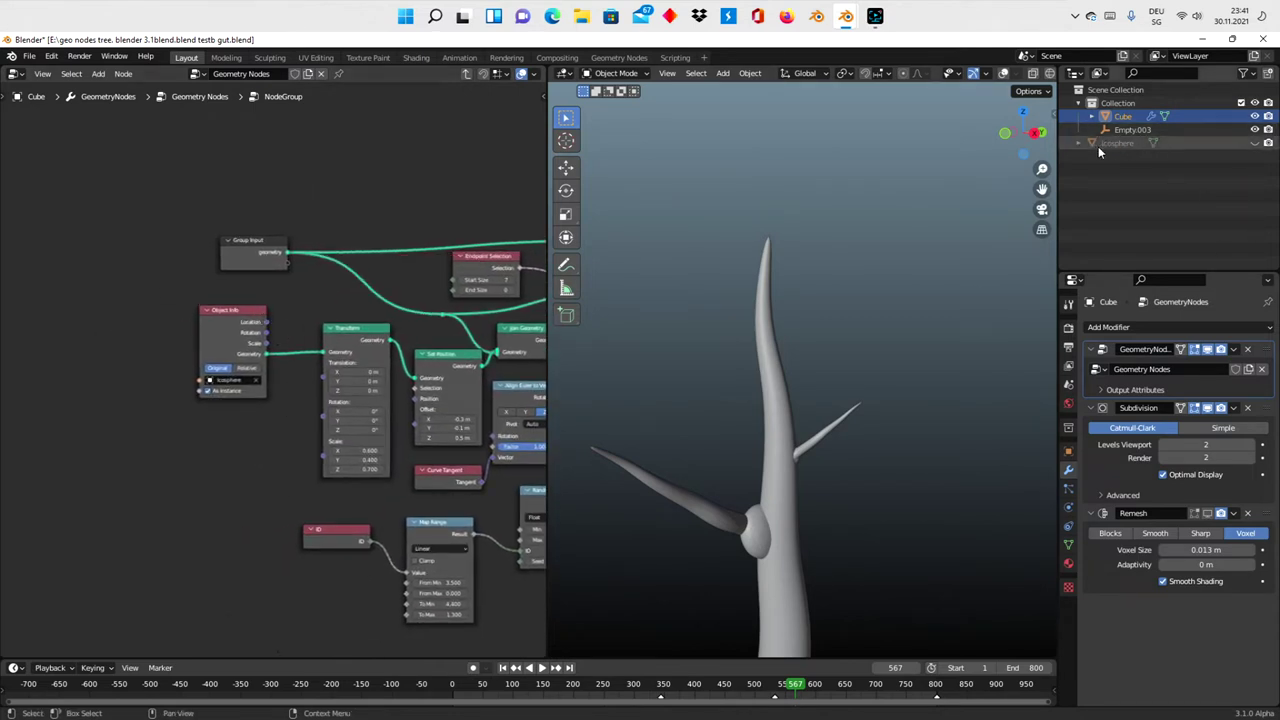
Set the Set Position node's offset to X -0.4, Y -0.2, Z 0.7 m, then refresh Remesh
{"action": "scroll", "coordinate": [180, 497], "scroll_direction": "up", "scroll_amount": 1}
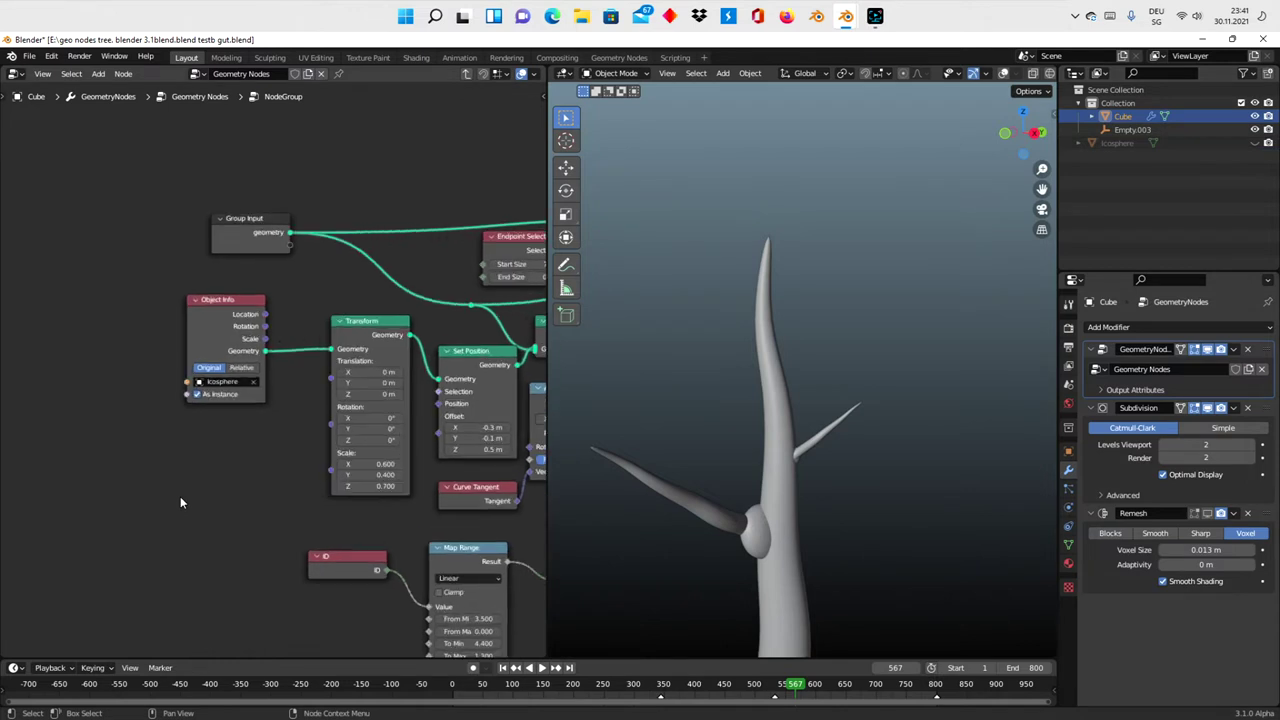
{"action": "scroll", "coordinate": [180, 485], "scroll_direction": "up", "scroll_amount": 1}
{"action": "scroll", "coordinate": [179, 473], "scroll_direction": "right", "scroll_amount": 2, "text": "ctrl"}
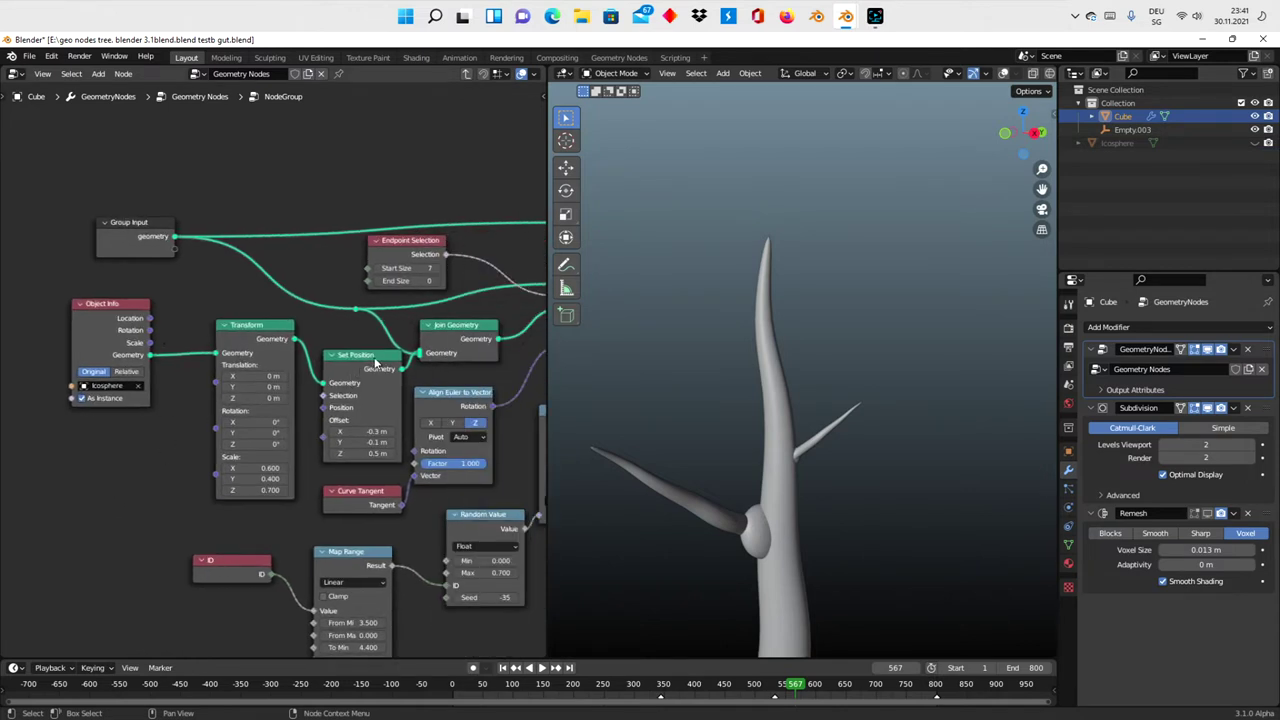
{"action": "left_click_drag", "start_coordinate": [374, 363], "coordinate": [364, 353]}
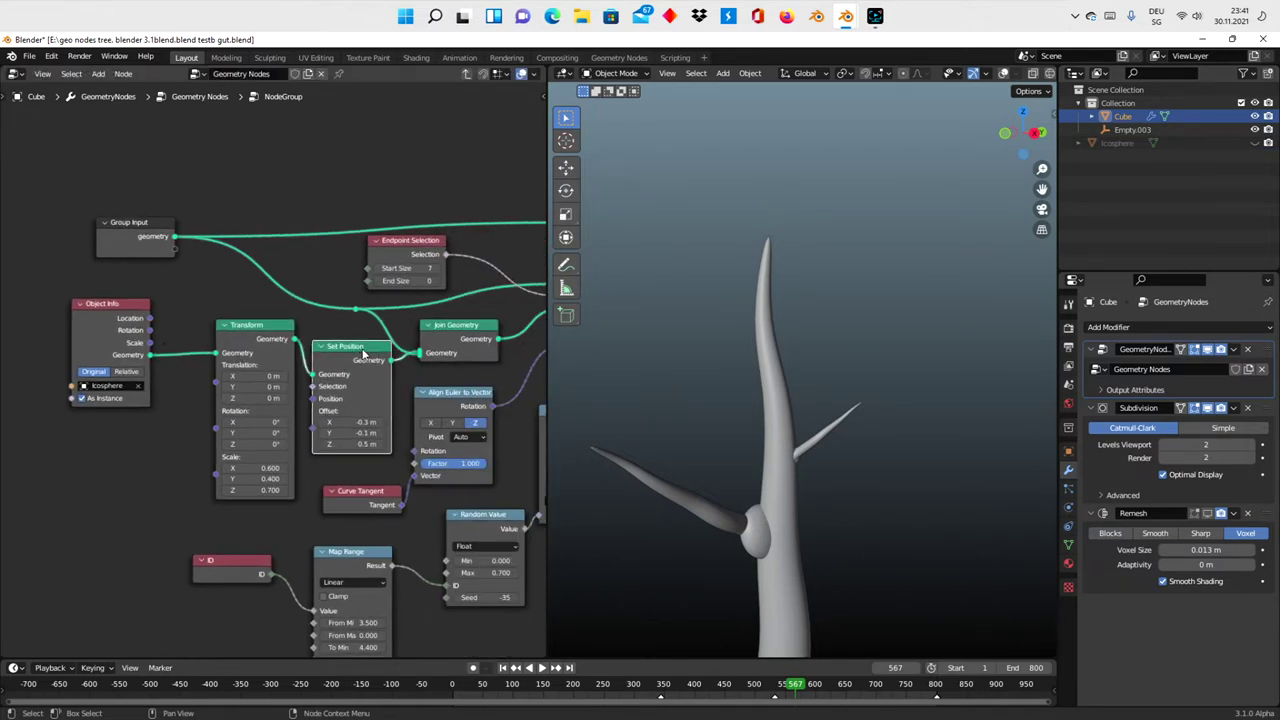
{"action": "mouse_move", "coordinate": [358, 422]}
{"action": "left_mouse_down"}
{"action": "mouse_move", "coordinate": [372, 422]}
{"action": "mouse_move", "coordinate": [314, 422]}
{"action": "mouse_move", "coordinate": [382, 449]}
{"action": "left_mouse_up"}
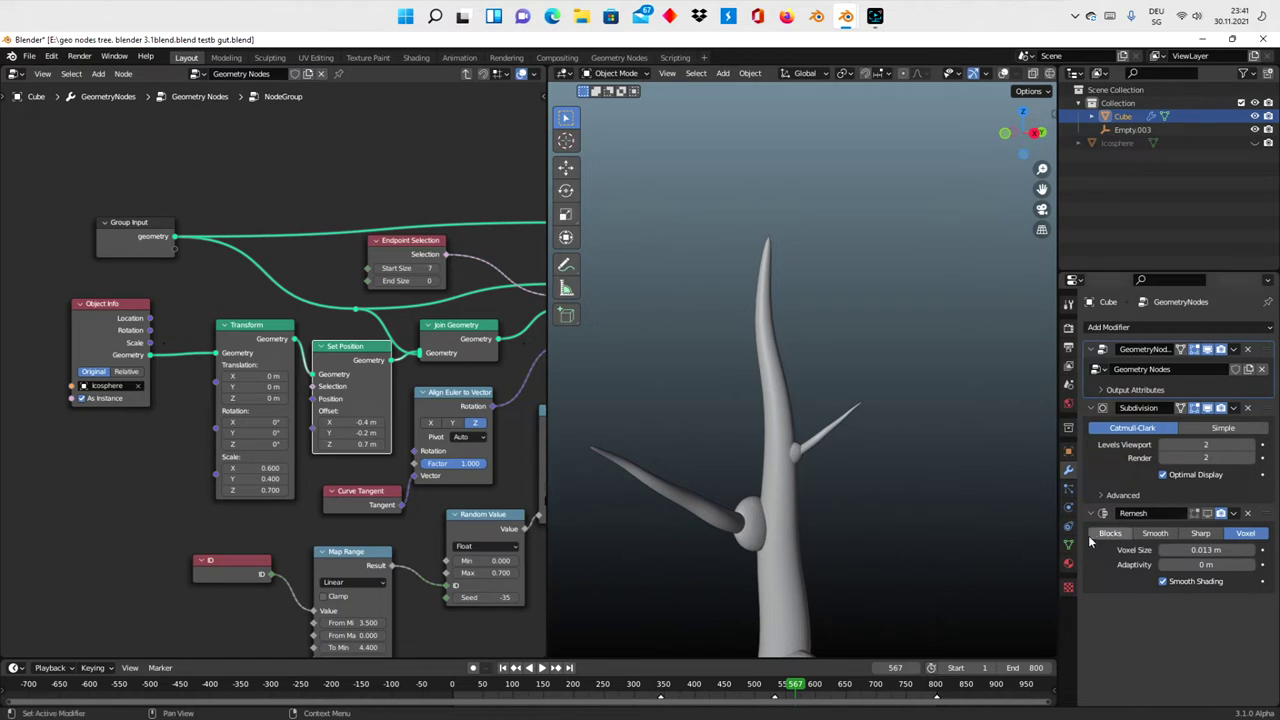
{"action": "left_click", "coordinate": [1207, 514]}
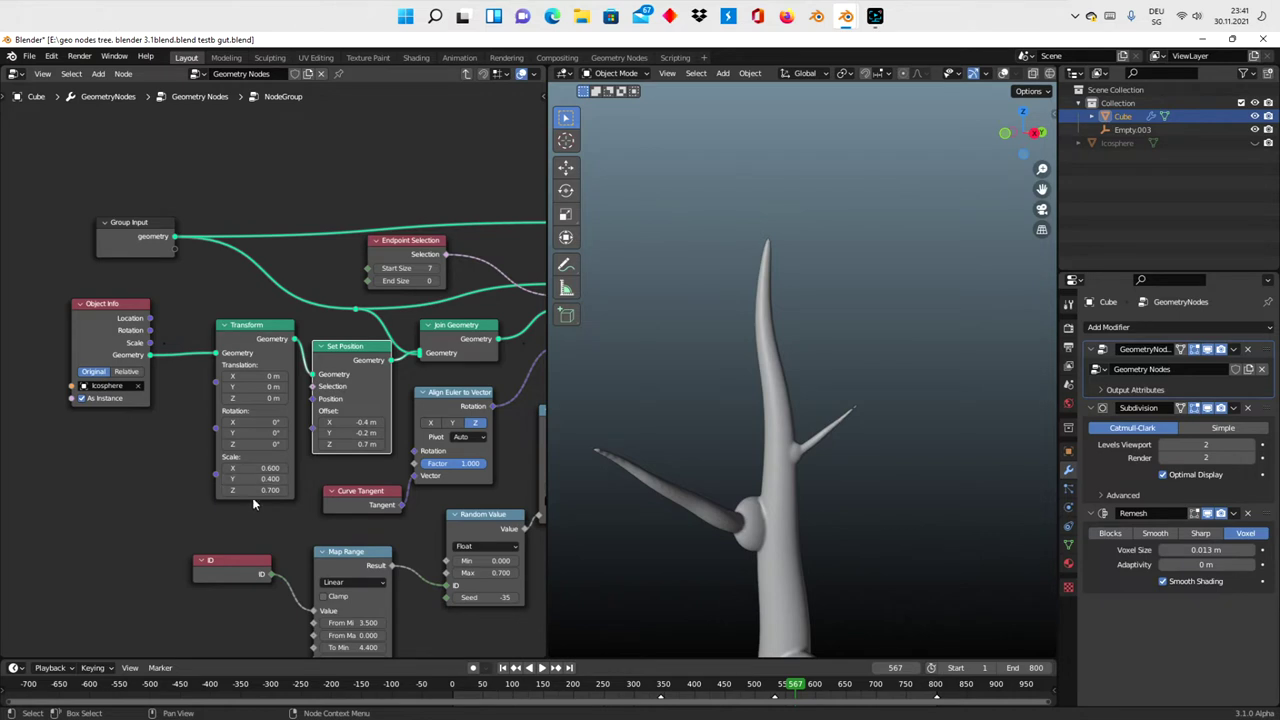
Lower the Transform node's Scale X from 0.700 to 0.400 and preview growth to frame 653
{"action": "scroll", "coordinate": [253, 504], "scroll_direction": "down", "scroll_amount": 1}
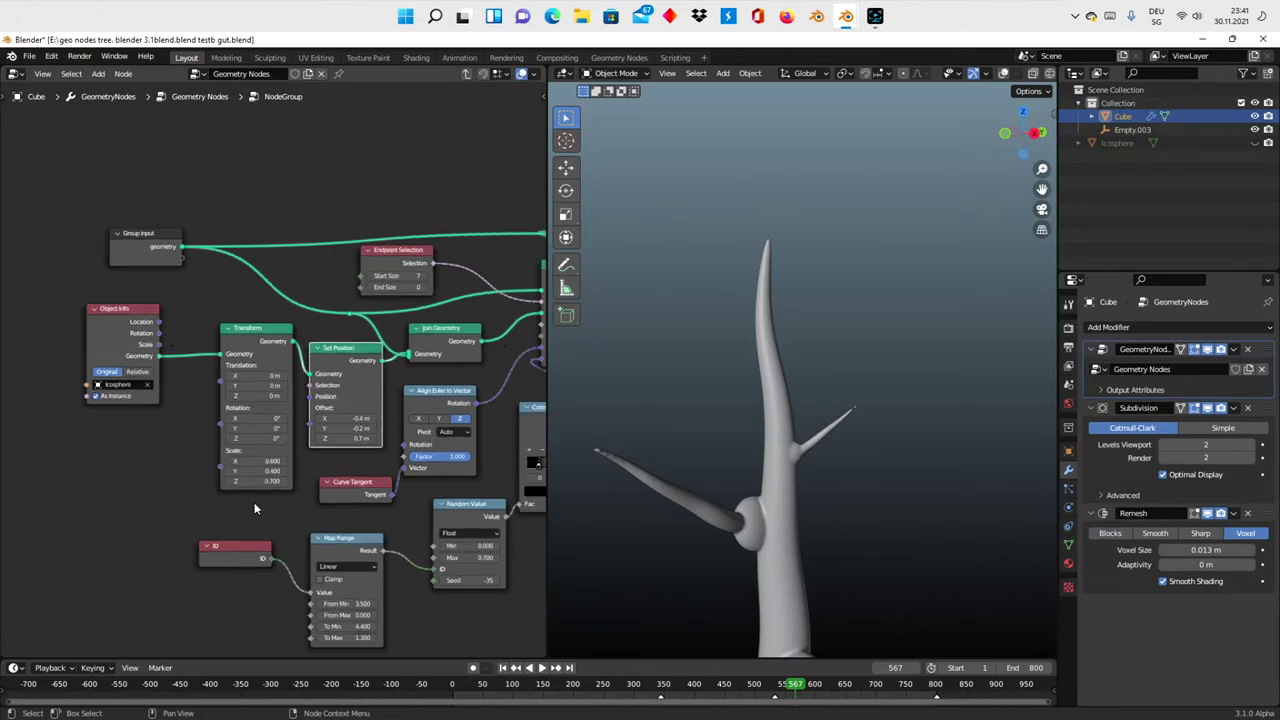
{"action": "left_click", "coordinate": [287, 462]}
{"action": "left_click", "coordinate": [287, 462]}
{"action": "left_click", "coordinate": [228, 462]}
{"action": "left_click", "coordinate": [228, 462]}
{"action": "left_click", "coordinate": [228, 462]}
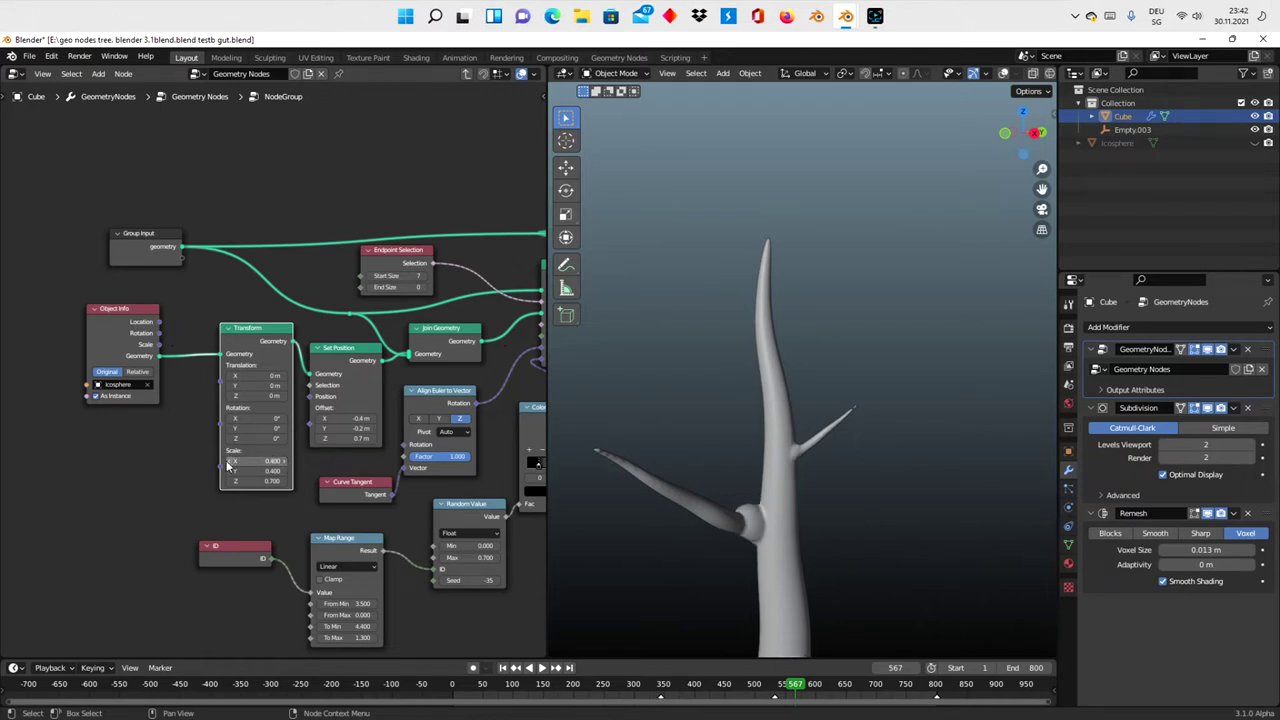
{"action": "left_click", "coordinate": [544, 670]}
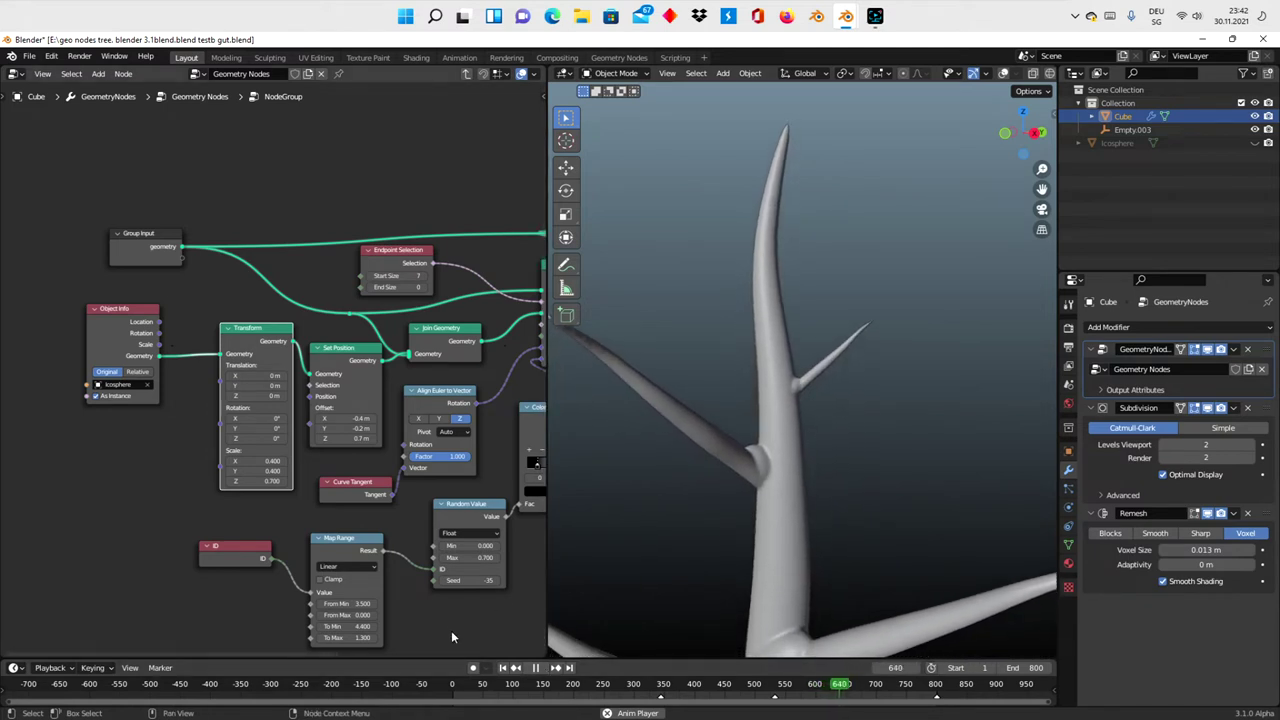
{"action": "left_click", "coordinate": [535, 667]}
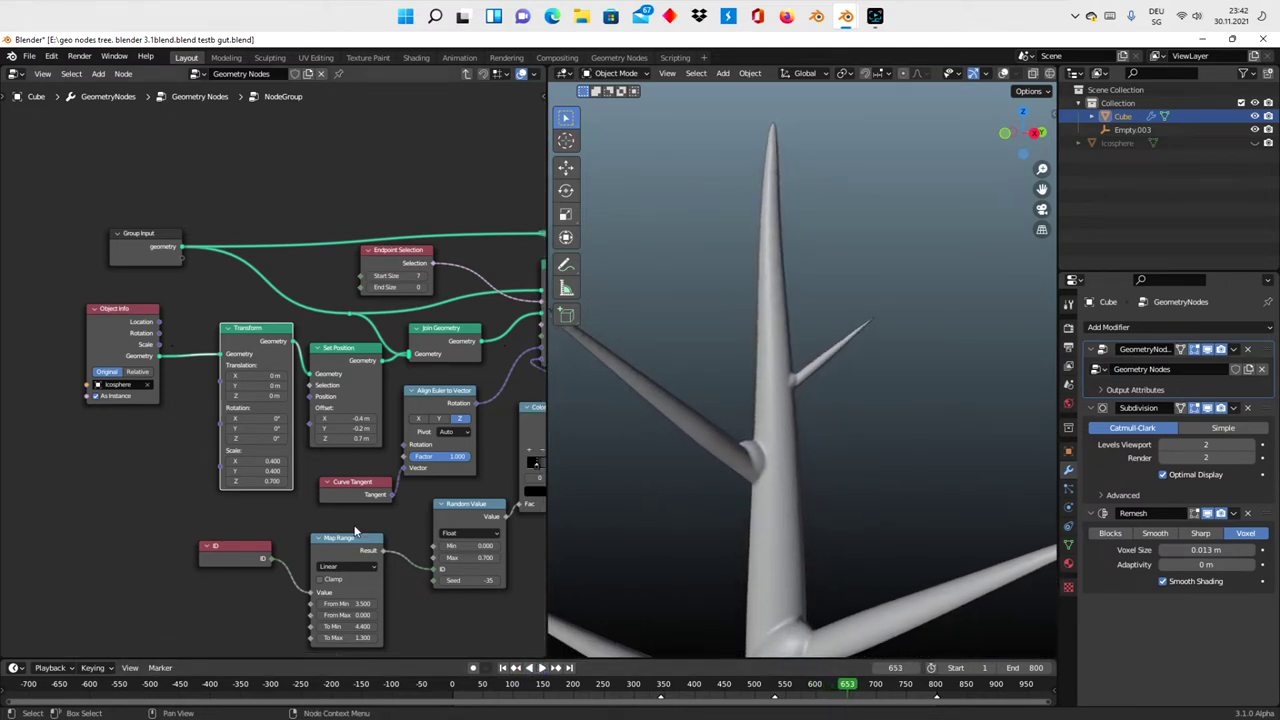
Set the Transform node scale to X 0.600, Y 0.600, Z 0.800
{"action": "left_click", "coordinate": [284, 481]}
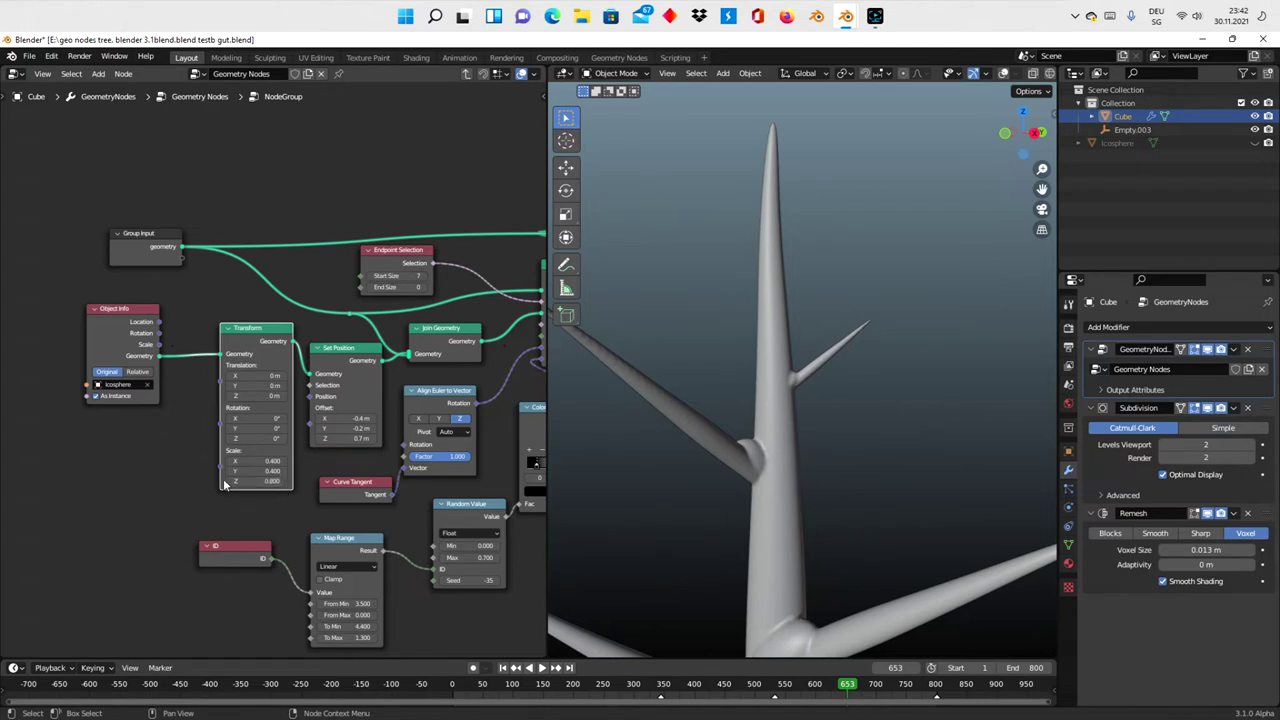
{"action": "left_click_drag", "start_coordinate": [229, 472], "coordinate": [283, 478]}
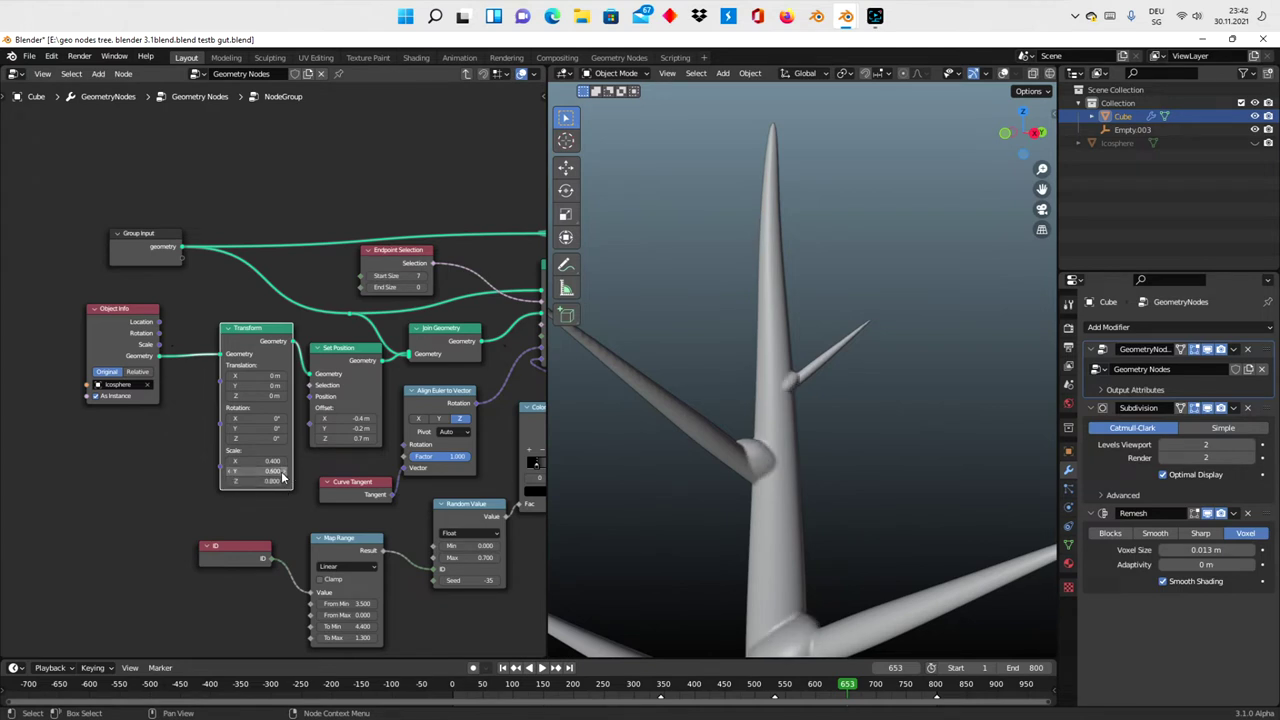
{"action": "left_click", "coordinate": [287, 463]}
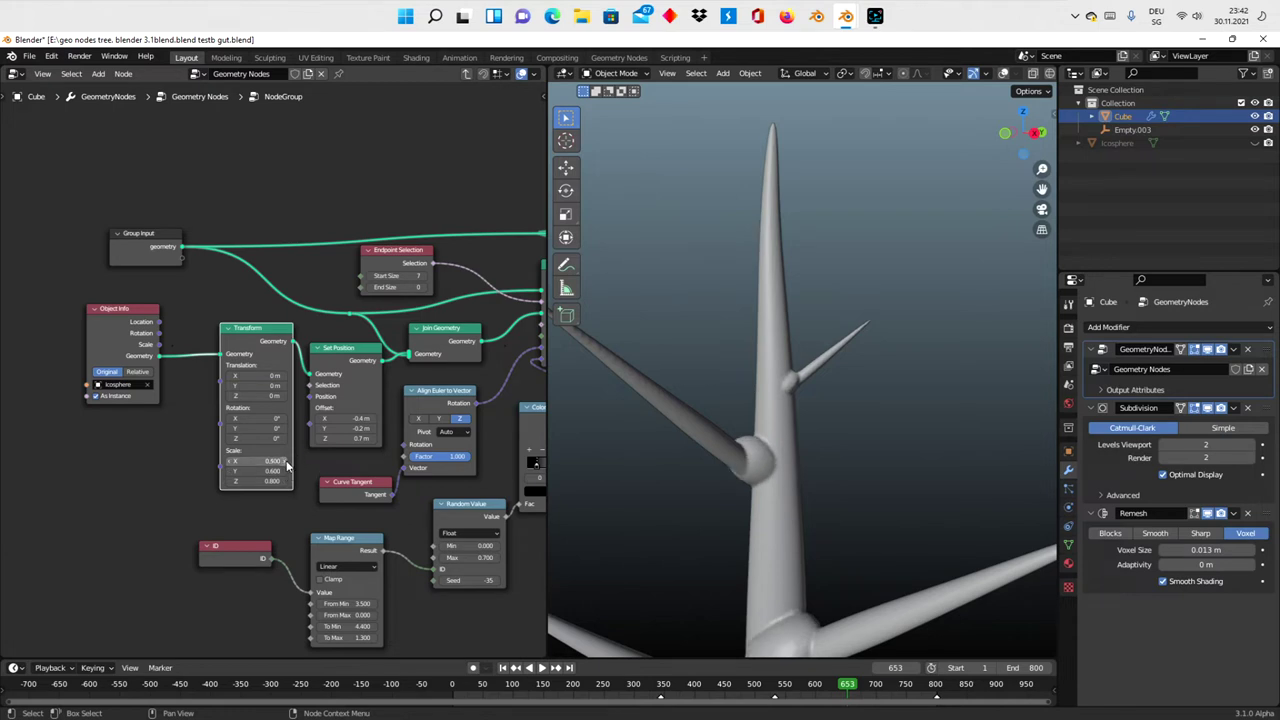
{"action": "left_click", "coordinate": [287, 463]}
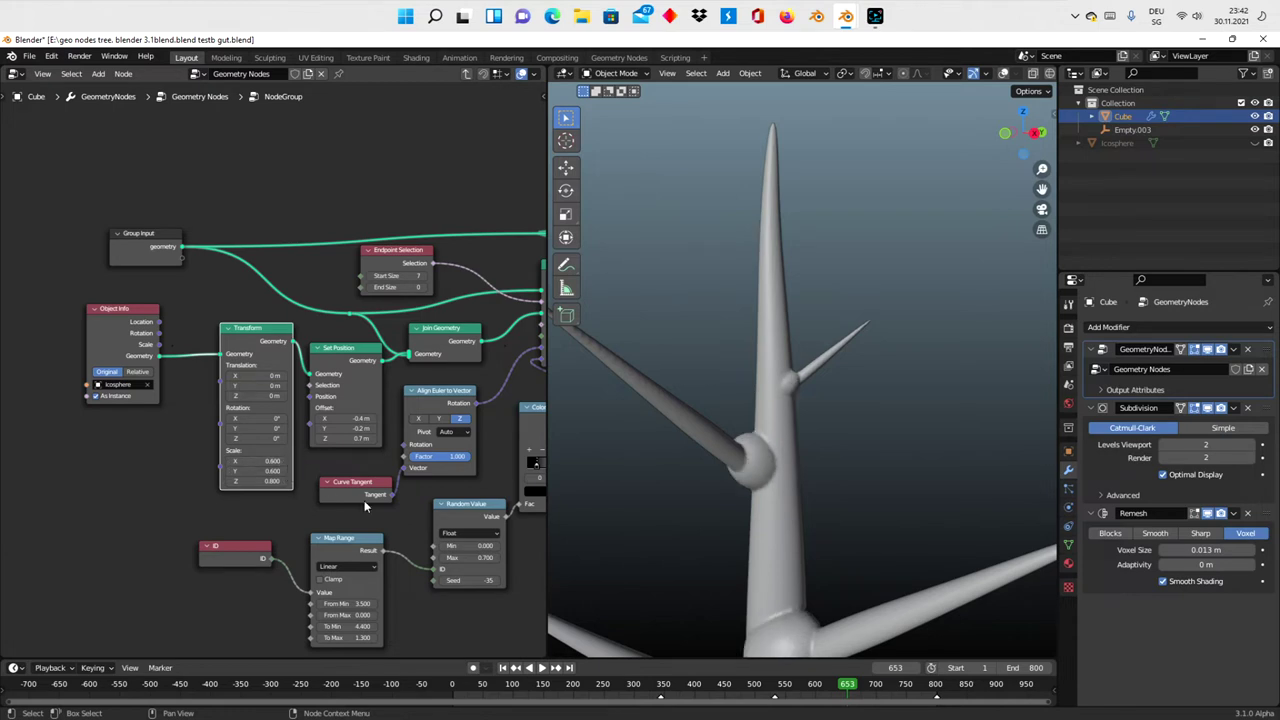
Replay the growth to frame 763, orbit the tree, and select the Icosphere
{"action": "left_click", "coordinate": [541, 668]}
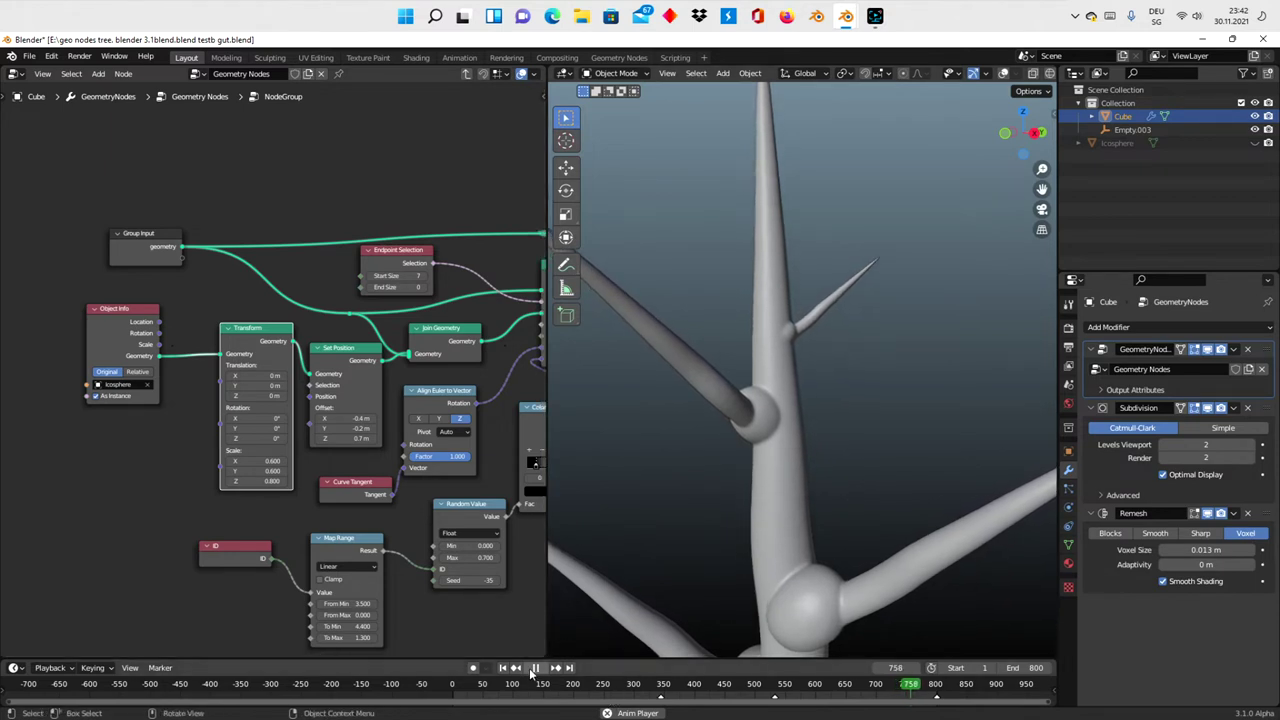
{"action": "left_click", "coordinate": [535, 667]}
{"action": "mouse_move", "coordinate": [844, 499]}
{"action": "middle_mouse_down"}
{"action": "mouse_move", "coordinate": [892, 470]}
{"action": "mouse_move", "coordinate": [834, 494]}
{"action": "mouse_move", "coordinate": [863, 465]}
{"action": "middle_mouse_up"}
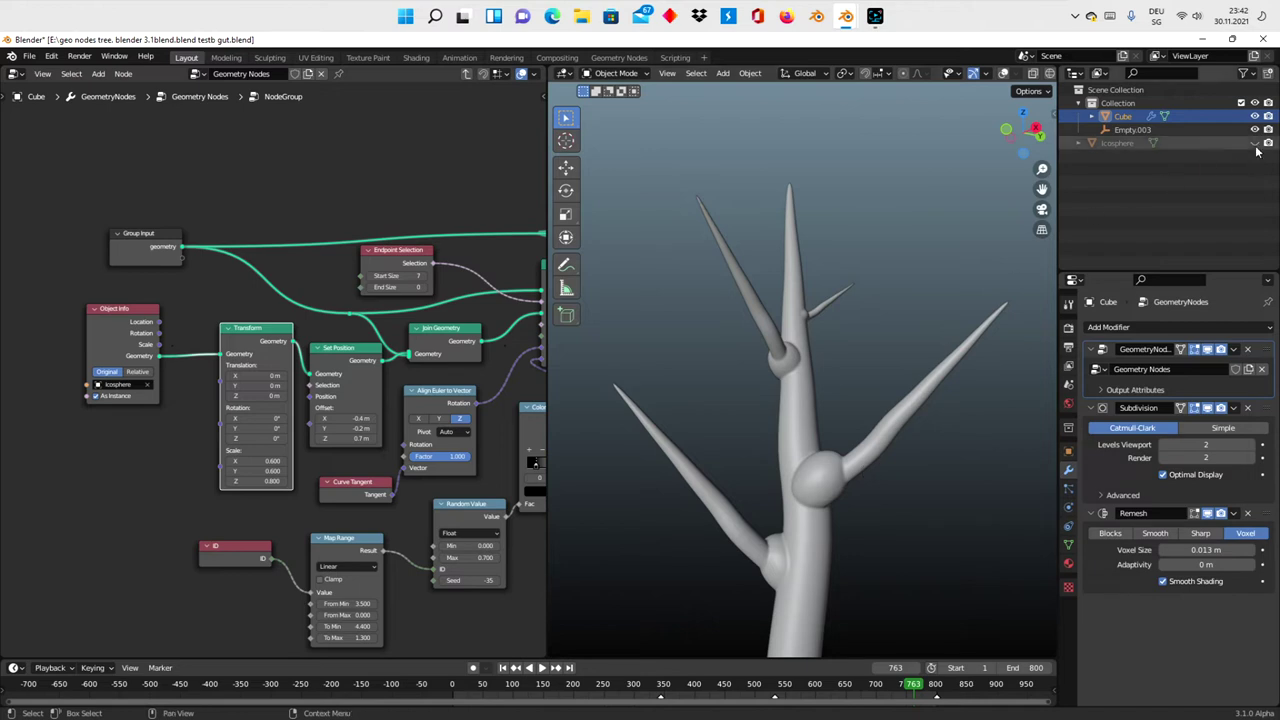
{"action": "left_click", "coordinate": [1121, 148]}
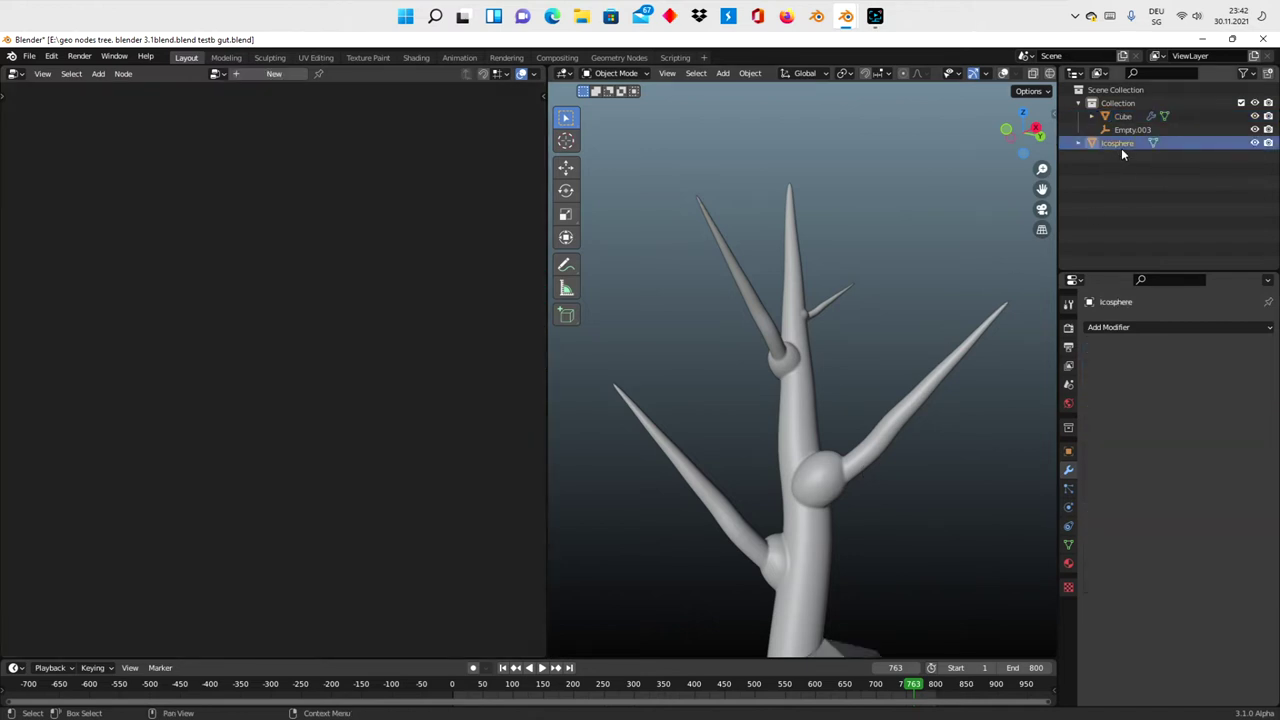
Add a Displace modifier to the Icosphere with a new Clouds texture
{"action": "left_click", "coordinate": [1128, 330]}
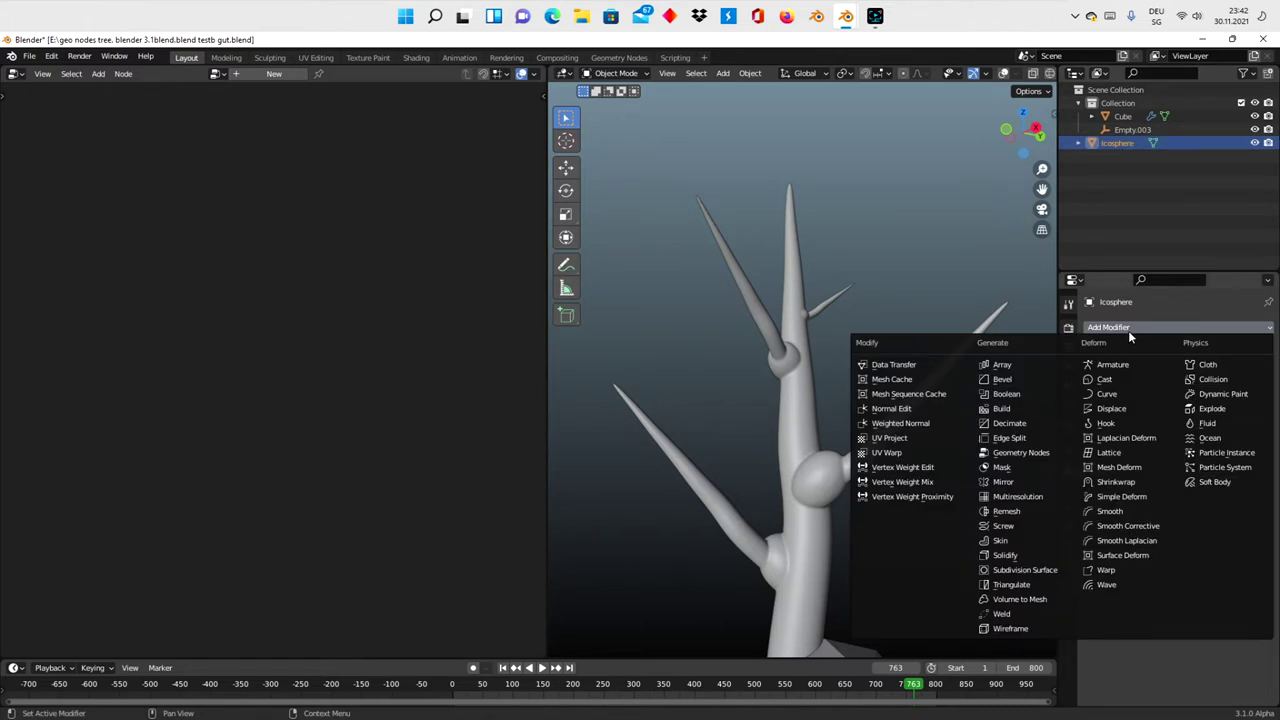
{"action": "left_click", "coordinate": [1119, 408]}
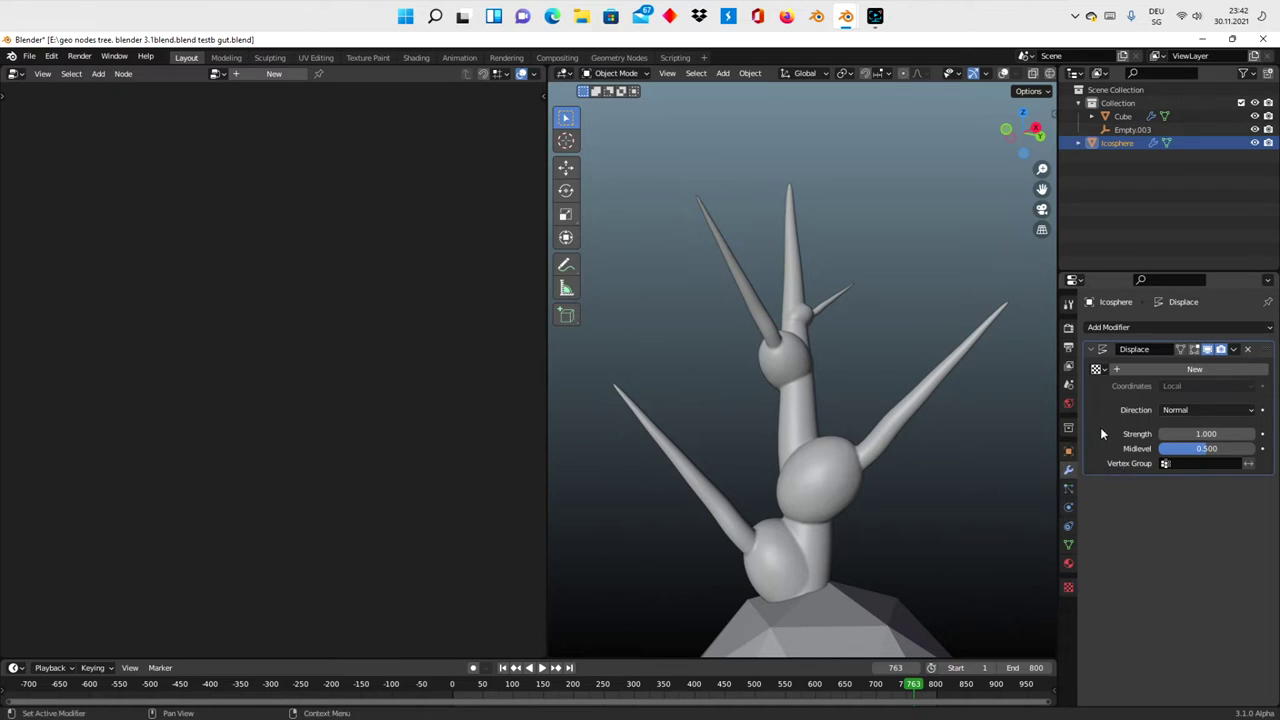
{"action": "left_click", "coordinate": [1118, 370]}
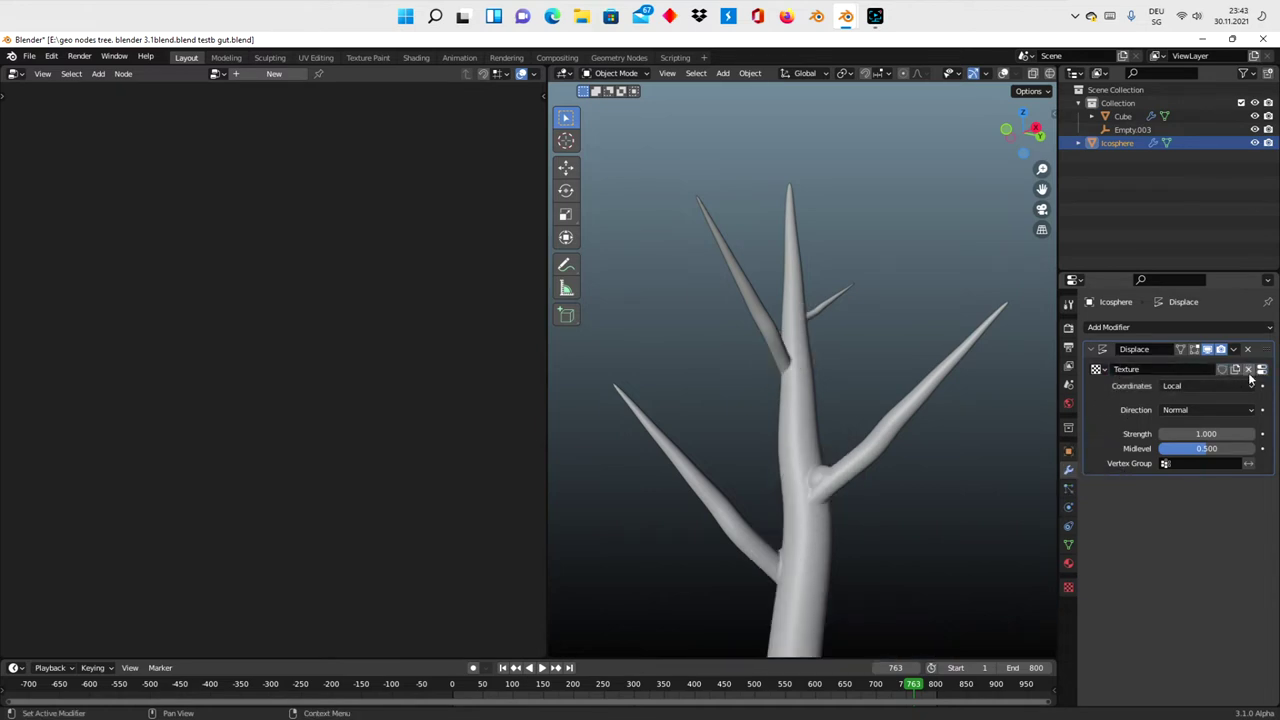
{"action": "left_click", "coordinate": [1263, 370]}
{"action": "left_click", "coordinate": [1167, 368]}
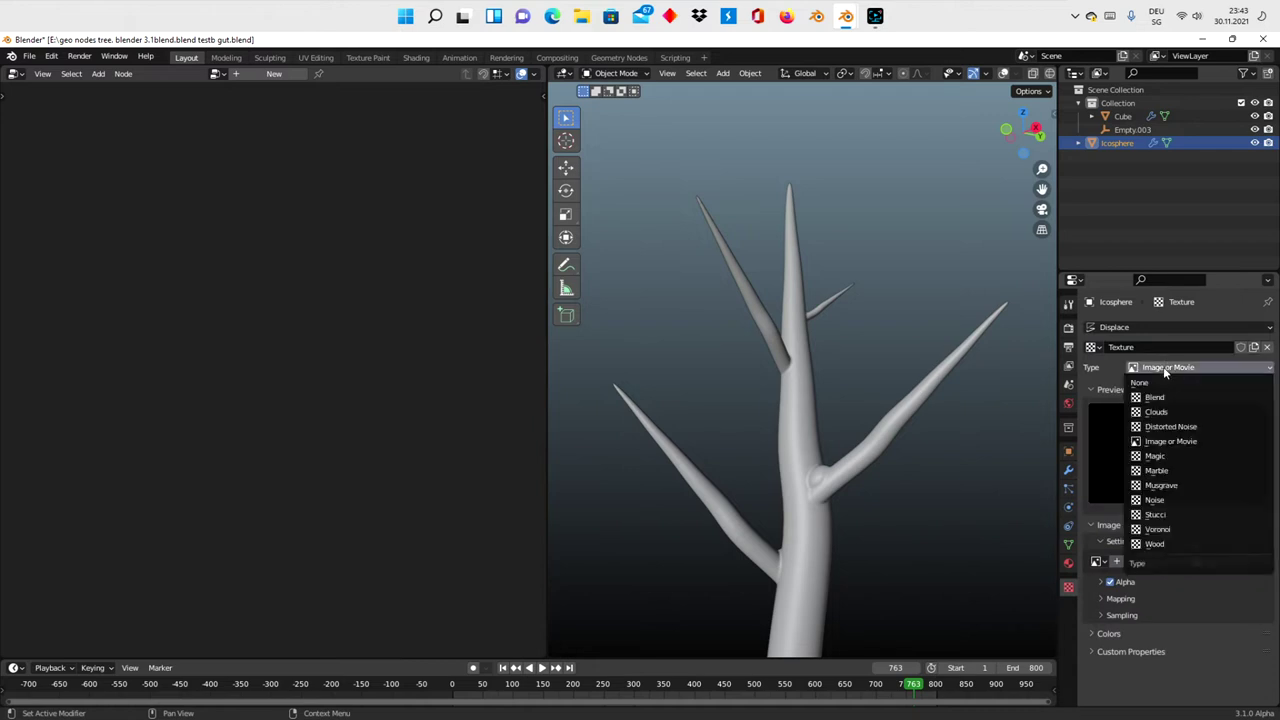
{"action": "left_click", "coordinate": [1160, 414]}
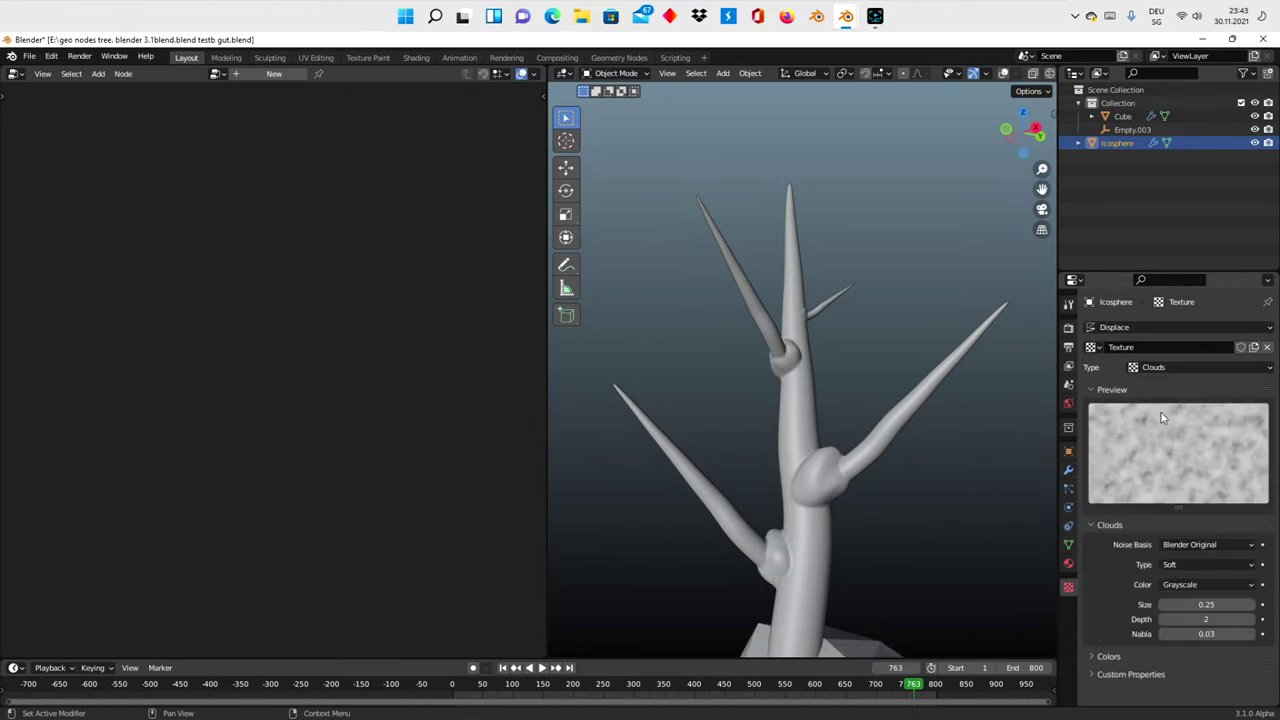
{"action": "scroll", "coordinate": [881, 565], "scroll_direction": "up", "scroll_amount": 2}
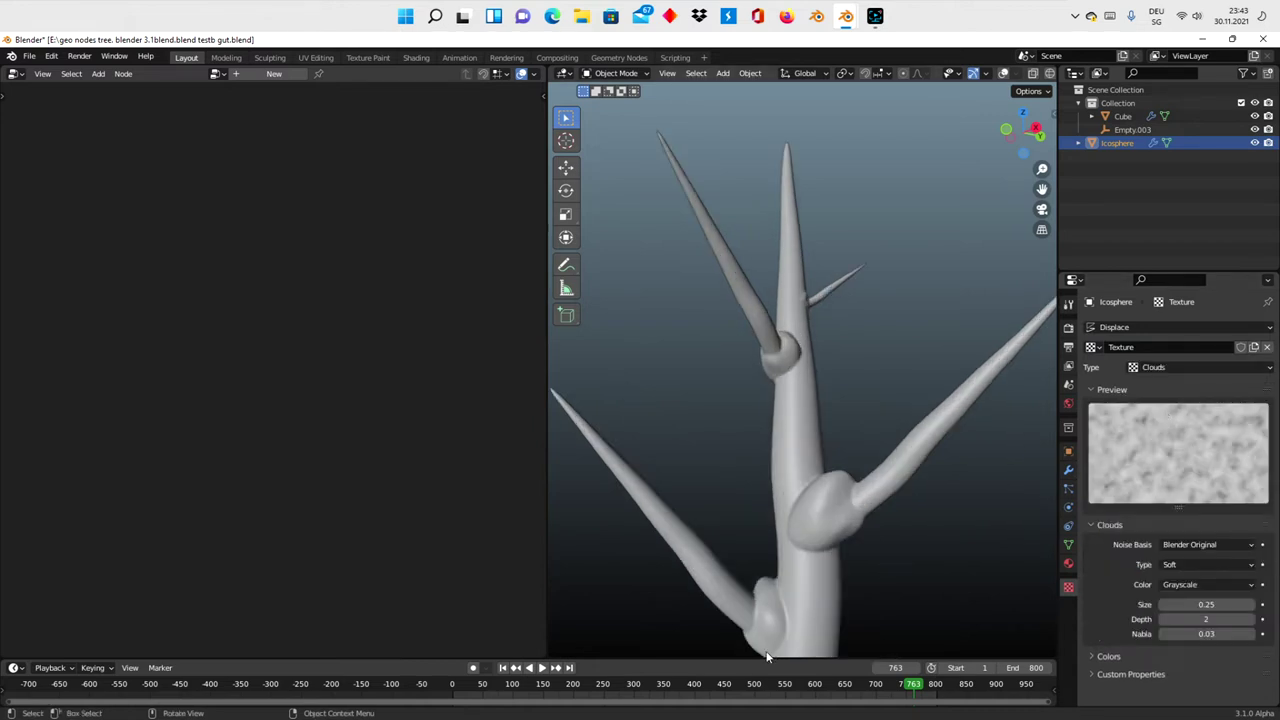
Play the growth animation and scrub it back to frame 543
{"action": "left_click", "coordinate": [541, 667]}
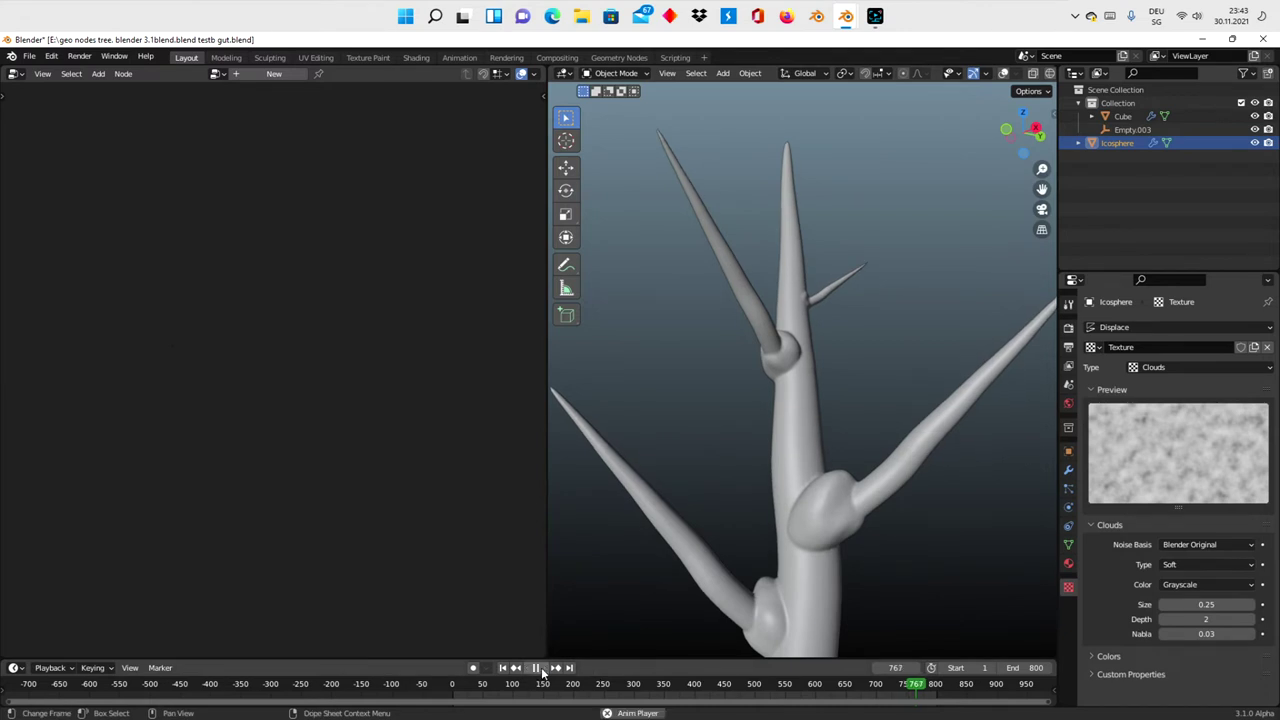
{"action": "left_click", "coordinate": [541, 667]}
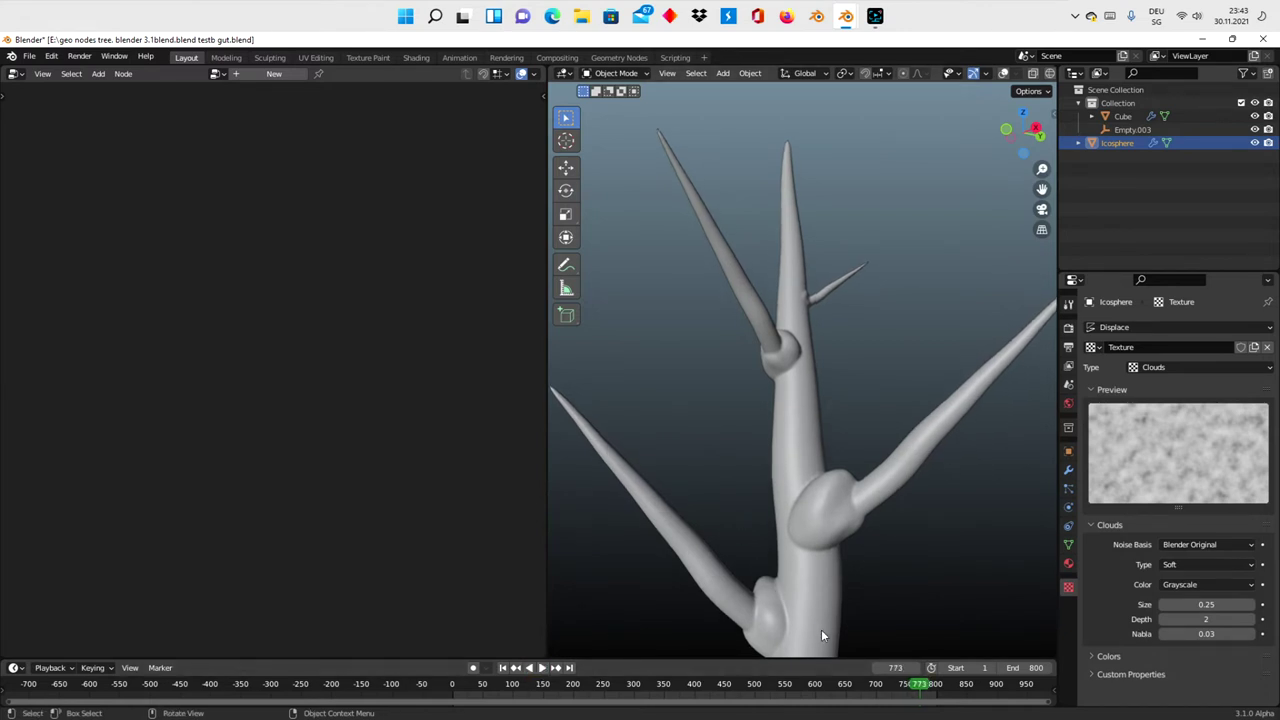
{"action": "left_click", "coordinate": [790, 688]}
{"action": "key", "text": "space"}
{"action": "left_click_drag", "start_coordinate": [720, 688], "coordinate": [781, 688]}
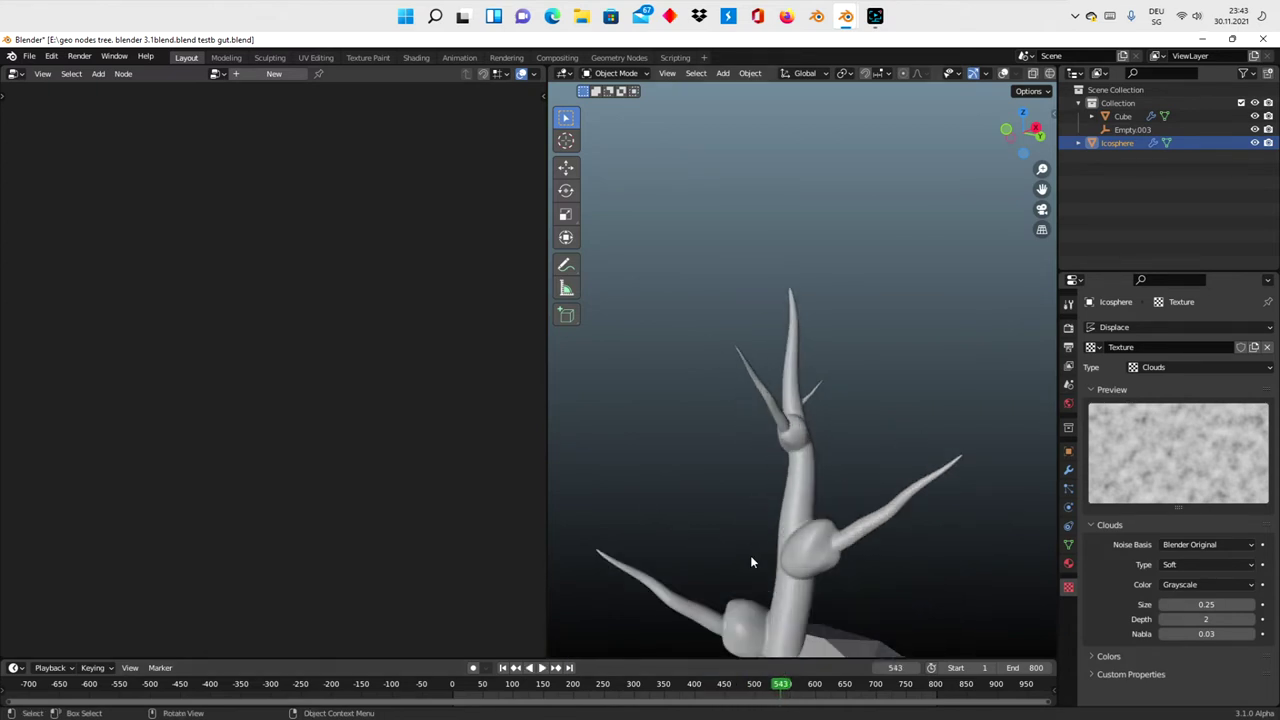
Hide the Icosphere, stop playback, and select the Cube to show its geometry nodes
{"action": "left_click", "coordinate": [1256, 143]}
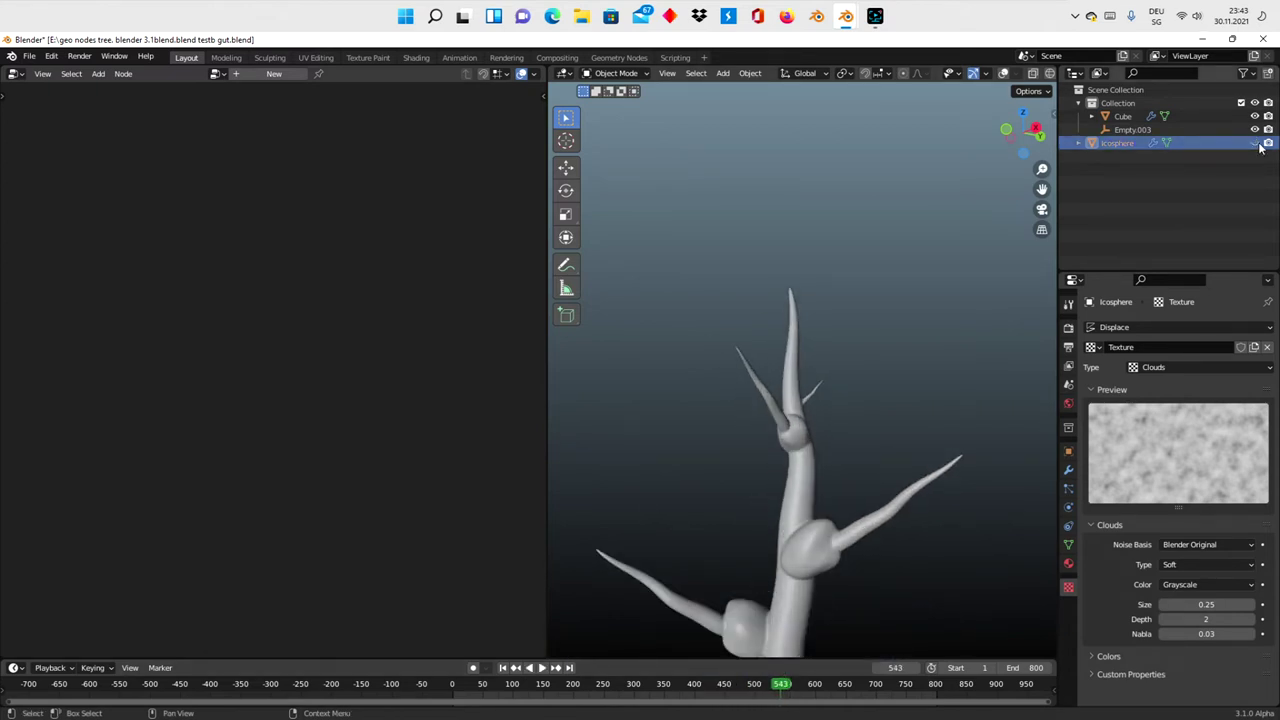
{"action": "middle_click_drag", "start_coordinate": [884, 418], "coordinate": [909, 414]}
{"action": "scroll", "coordinate": [910, 414], "scroll_direction": "up", "scroll_amount": 3}
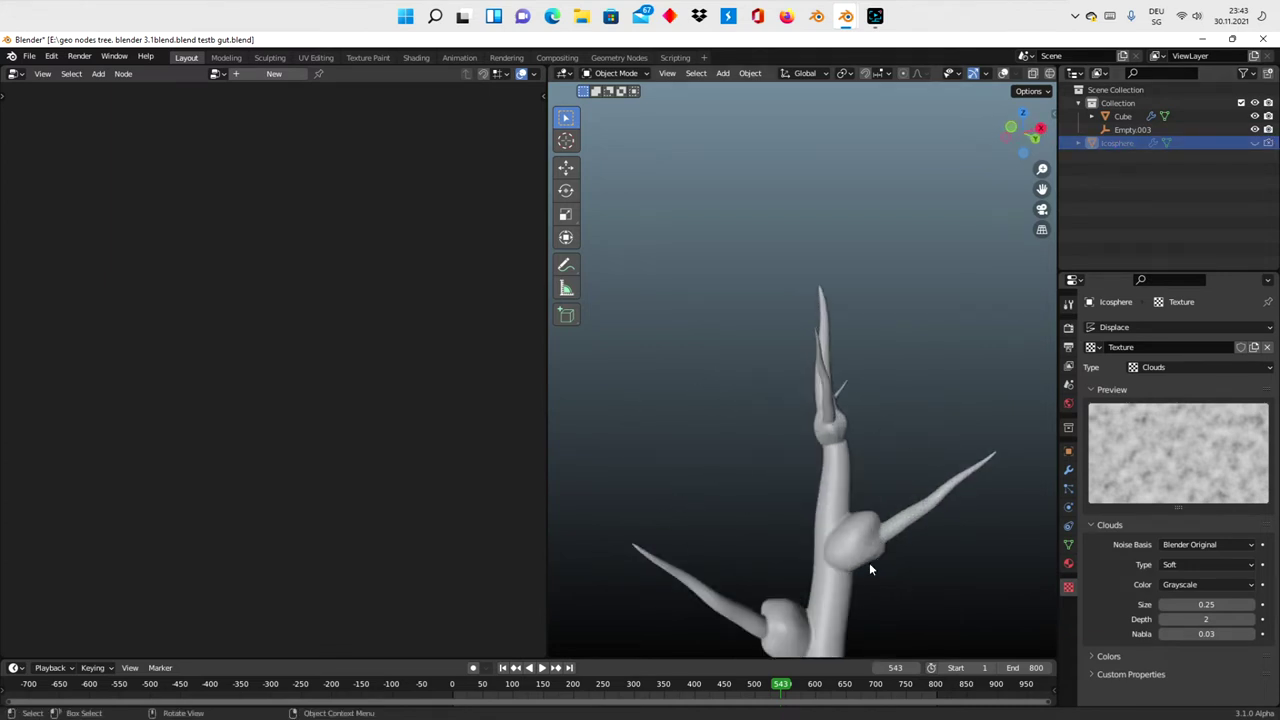
{"action": "middle_click_drag", "start_coordinate": [884, 533], "coordinate": [768, 607]}
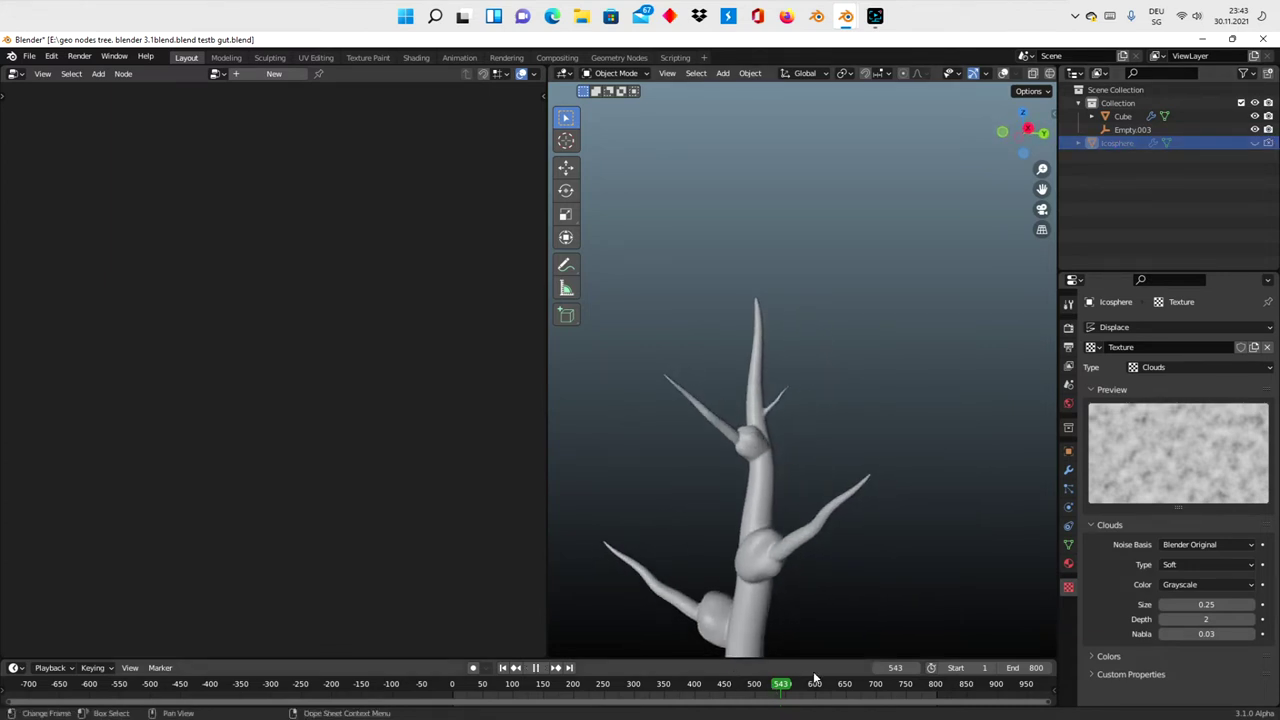
{"action": "key", "text": "space"}
{"action": "left_click", "coordinate": [746, 456]}
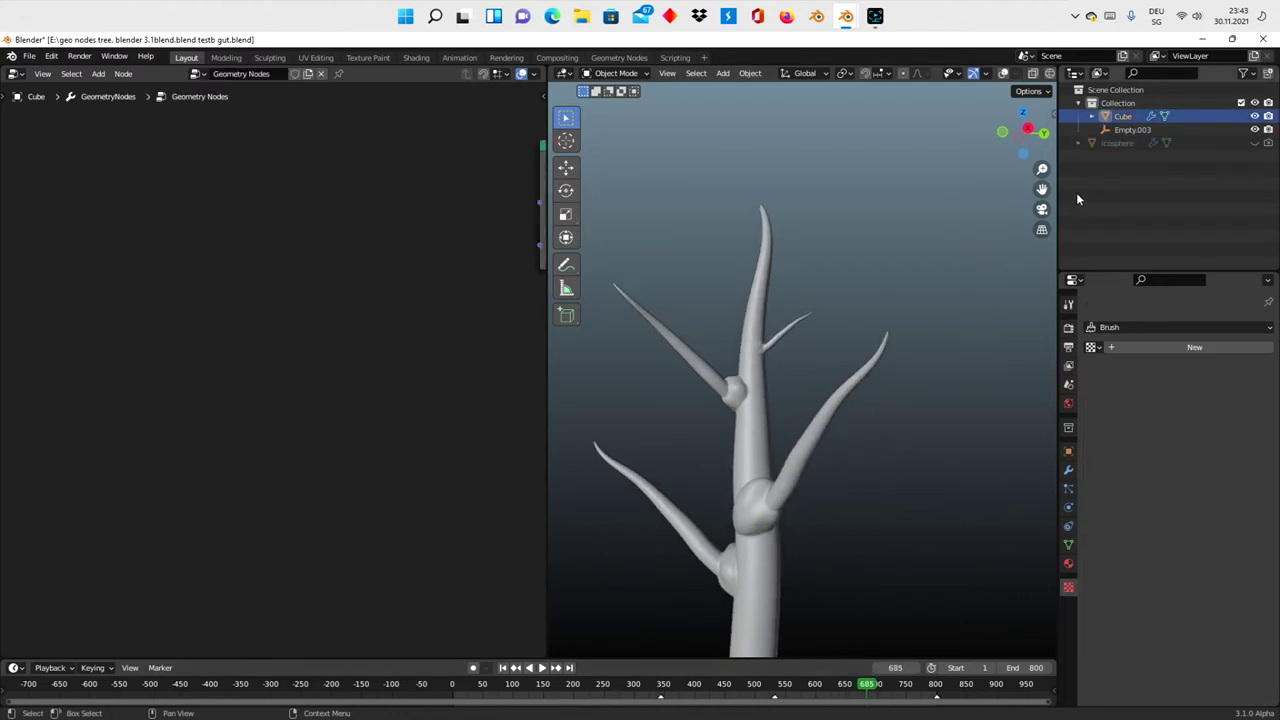
Widen the node editor and frame the whole Cube node tree at readable size
{"action": "mouse_move", "coordinate": [514, 368]}
{"action": "middle_mouse_down"}
{"action": "mouse_move", "coordinate": [333, 398]}
{"action": "mouse_move", "coordinate": [120, 380]}
{"action": "mouse_move", "coordinate": [29, 394]}
{"action": "middle_mouse_up"}
{"action": "scroll", "coordinate": [27, 413], "scroll_direction": "up", "scroll_amount": 1}
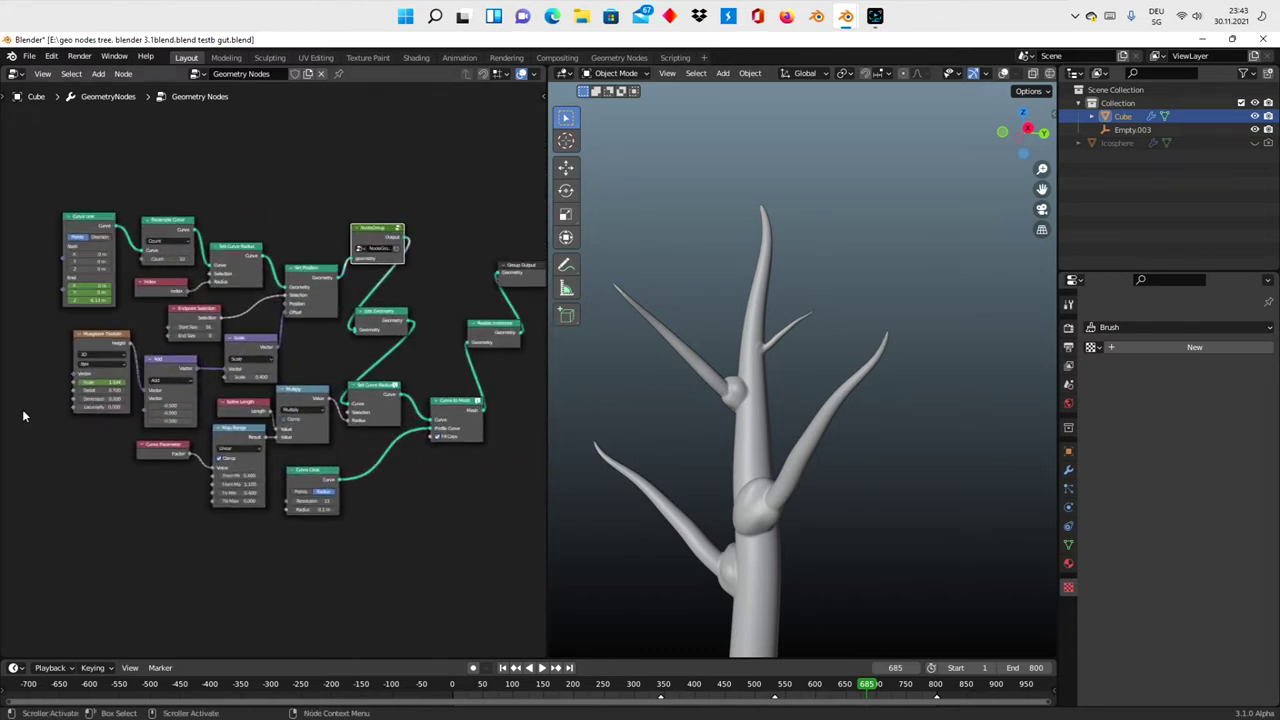
{"action": "scroll", "coordinate": [29, 414], "scroll_direction": "up", "scroll_amount": 1}
{"action": "scroll", "coordinate": [478, 535], "scroll_direction": "up", "scroll_amount": 1}
{"action": "middle_click_drag", "start_coordinate": [478, 535], "coordinate": [424, 550]}
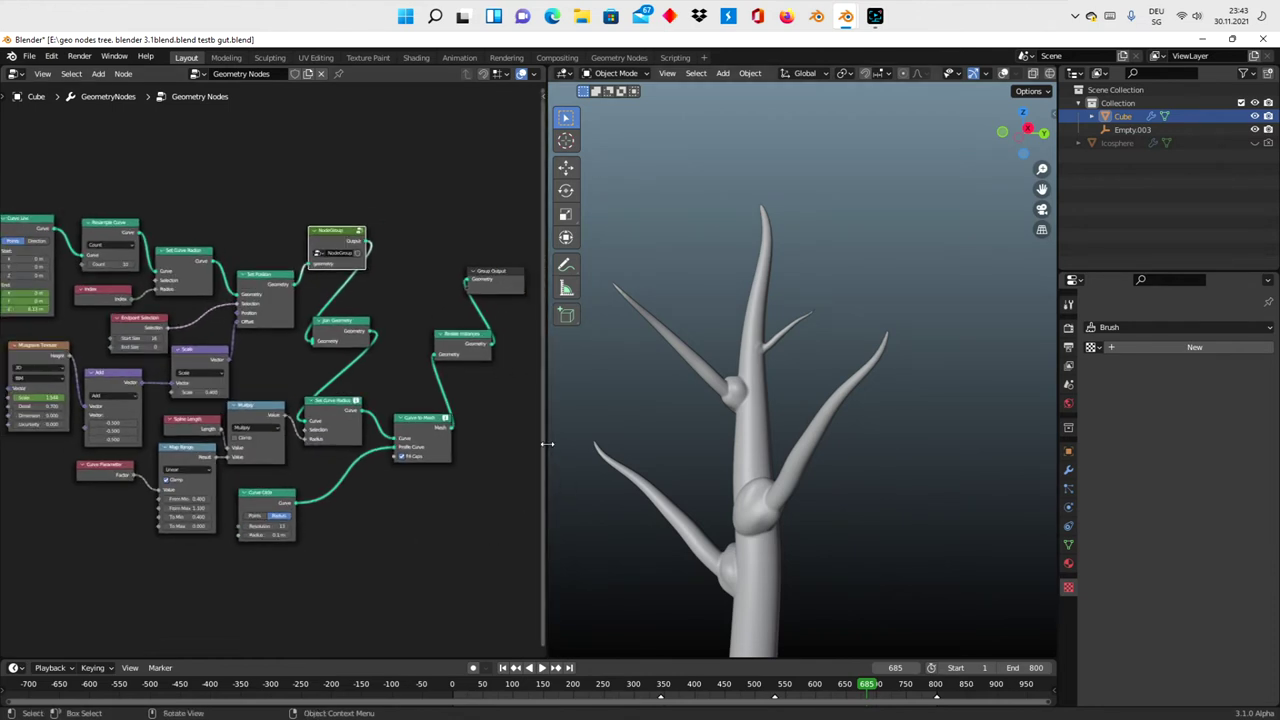
{"action": "left_click_drag", "start_coordinate": [546, 422], "coordinate": [770, 400]}
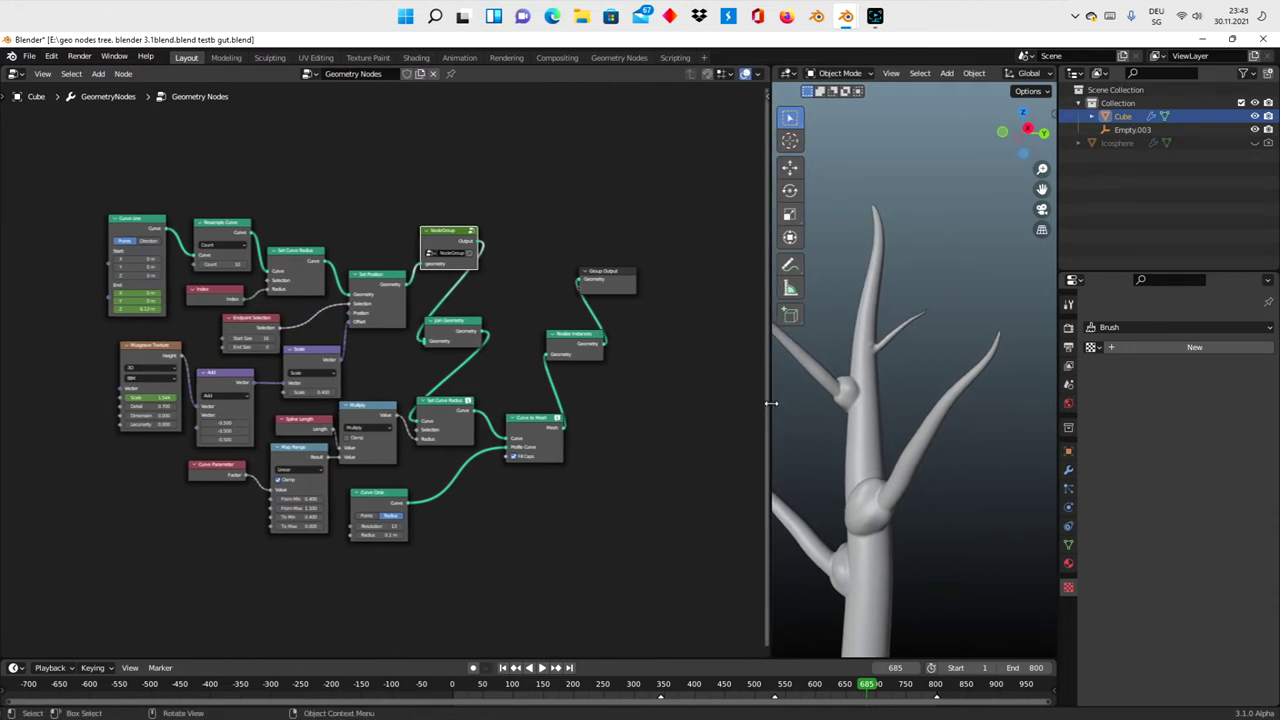
{"action": "scroll", "coordinate": [619, 512], "scroll_direction": "up", "scroll_amount": 1}
{"action": "scroll", "coordinate": [620, 512], "scroll_direction": "up", "scroll_amount": 1}
{"action": "scroll", "coordinate": [586, 587], "scroll_direction": "up", "scroll_amount": 1}
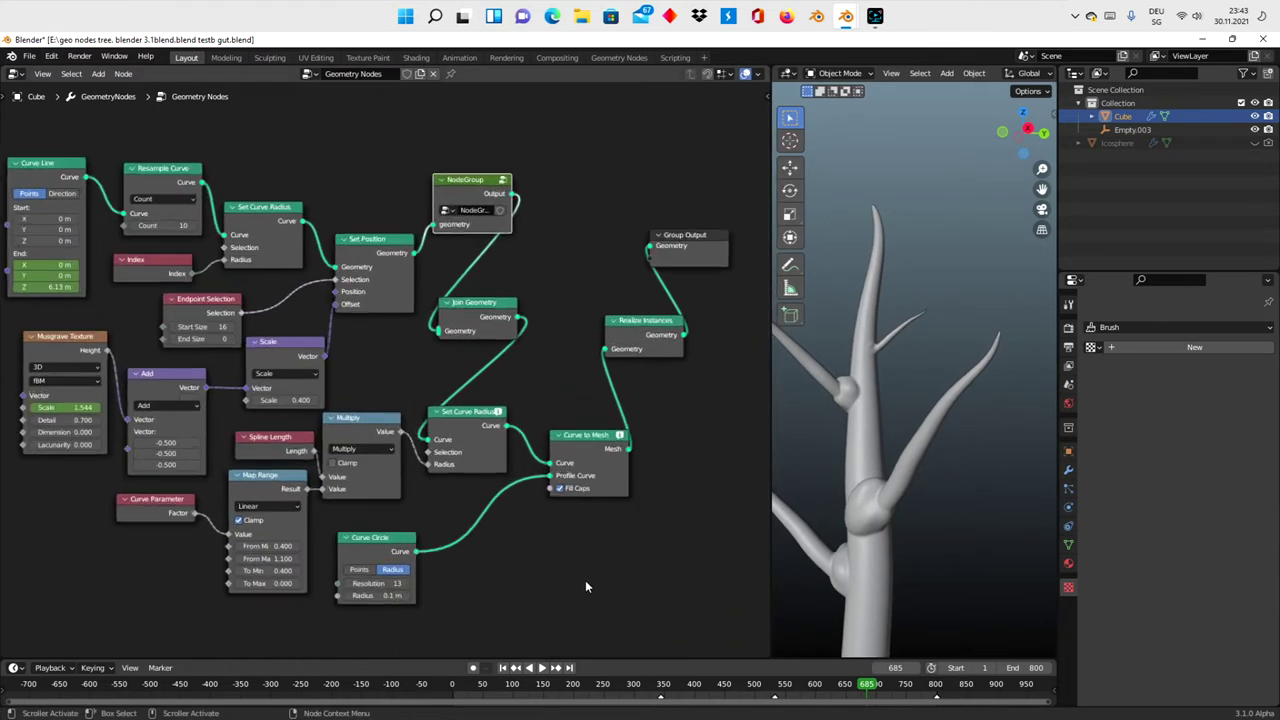
{"action": "middle_click_drag", "start_coordinate": [586, 587], "coordinate": [617, 576]}
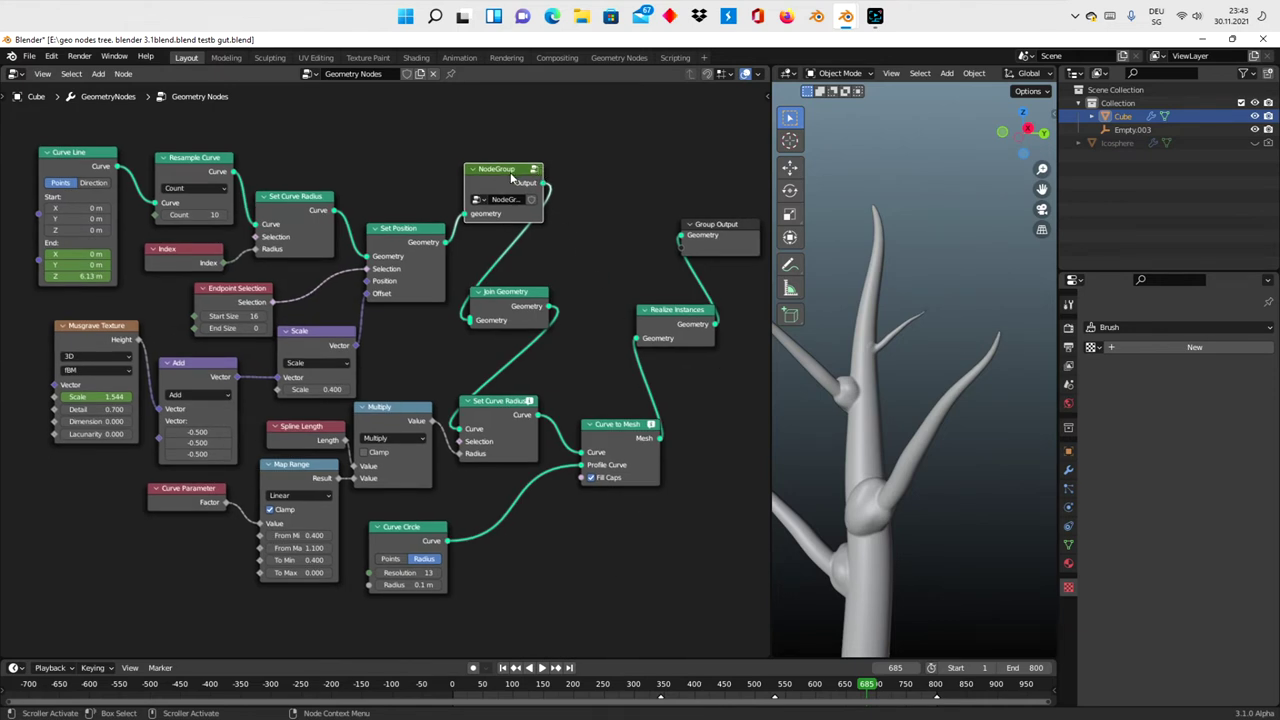
Move the NodeGroup node up-left and enter it to view its inner nodes
{"action": "left_click_drag", "start_coordinate": [512, 177], "coordinate": [495, 148]}
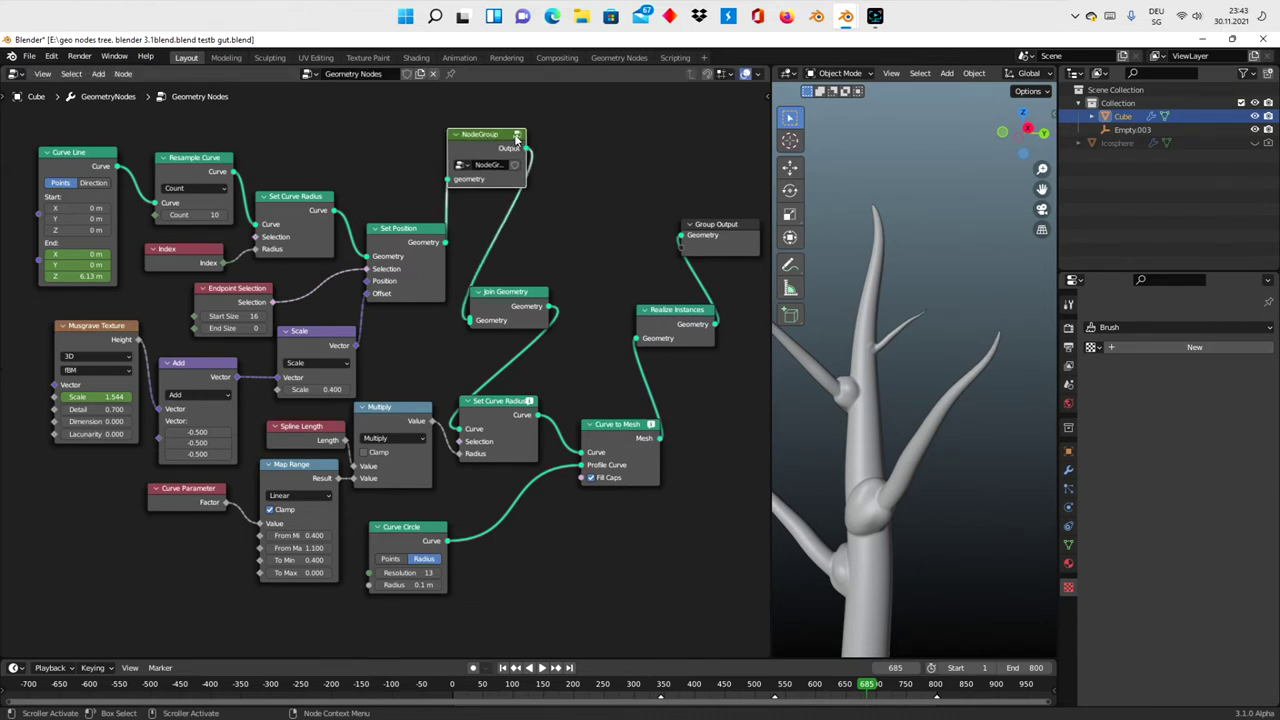
{"action": "left_click", "coordinate": [516, 136]}
{"action": "scroll", "coordinate": [676, 524], "scroll_direction": "down", "scroll_amount": 1}
Scrub back to an early growth stage, play to frame 611, then exit the NodeGroup
{"action": "mouse_move", "coordinate": [650, 557]}
{"action": "middle_mouse_down"}
{"action": "mouse_move", "coordinate": [490, 535]}
{"action": "mouse_move", "coordinate": [455, 550]}
{"action": "middle_mouse_up"}
{"action": "scroll", "coordinate": [454, 553], "scroll_direction": "down", "scroll_amount": 1}
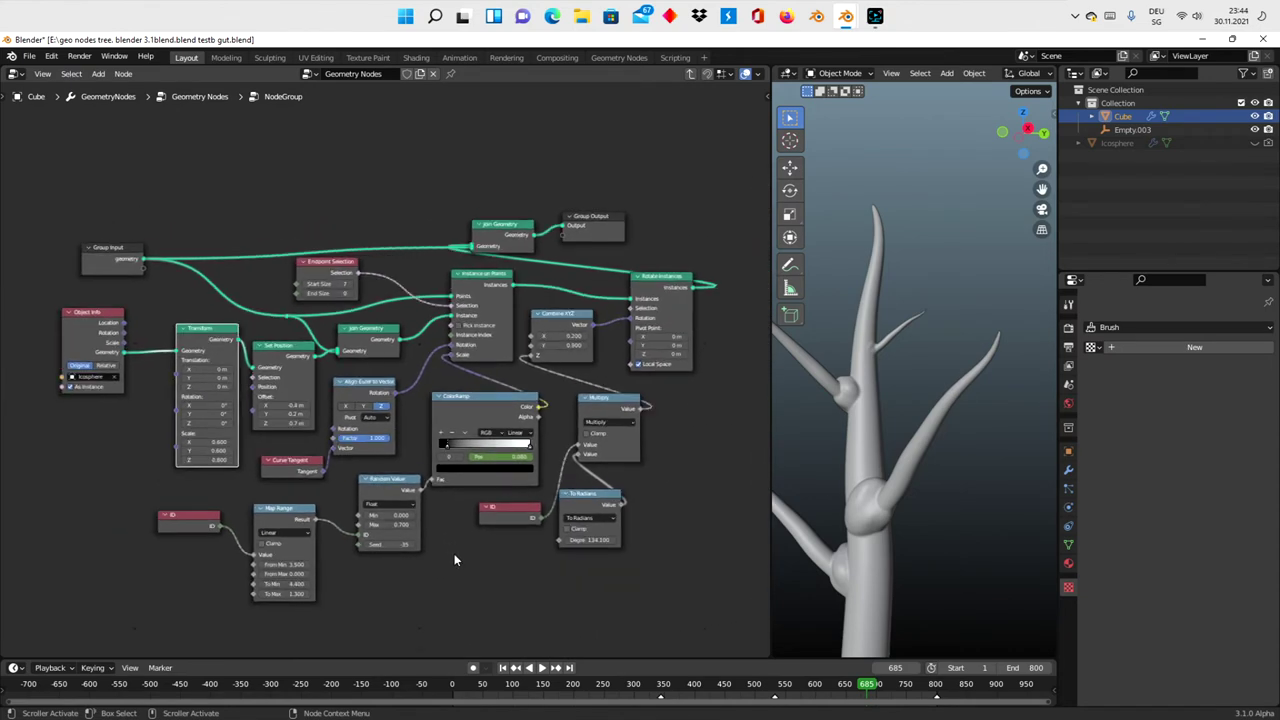
{"action": "scroll", "coordinate": [483, 592], "scroll_direction": "up", "scroll_amount": 1}
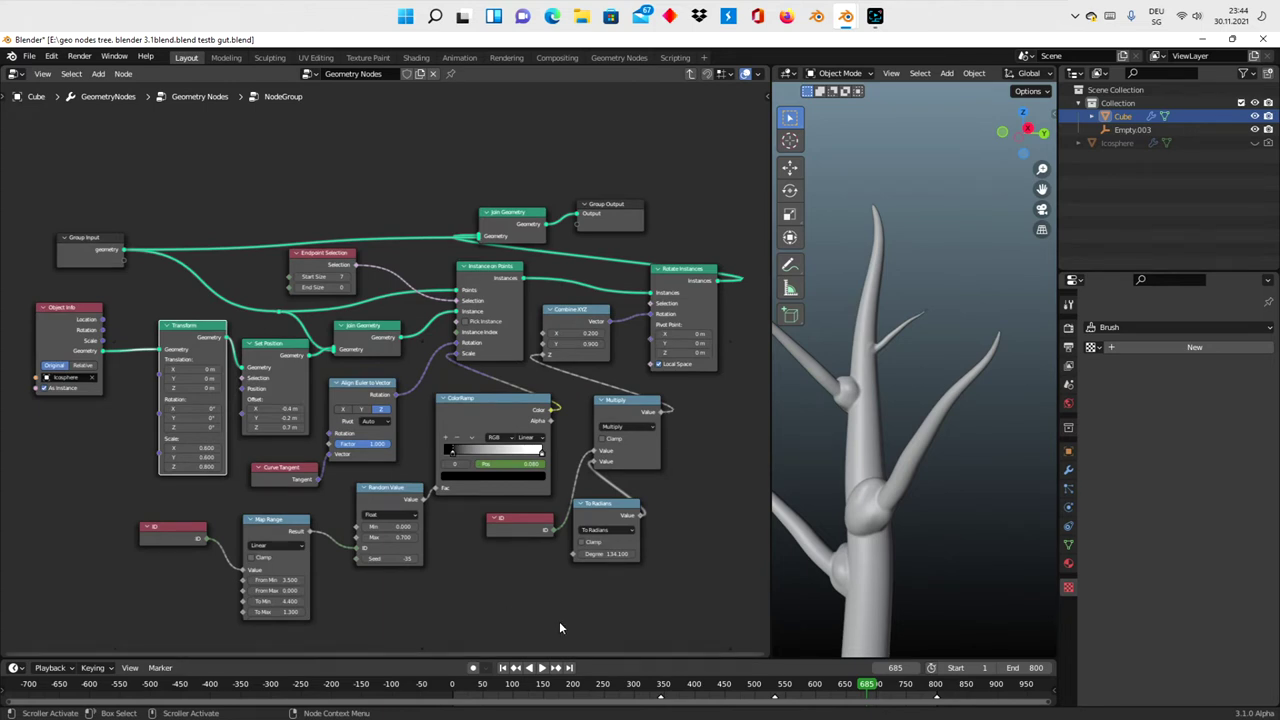
{"action": "left_click", "coordinate": [845, 690]}
{"action": "left_click_drag", "start_coordinate": [845, 690], "coordinate": [689, 690]}
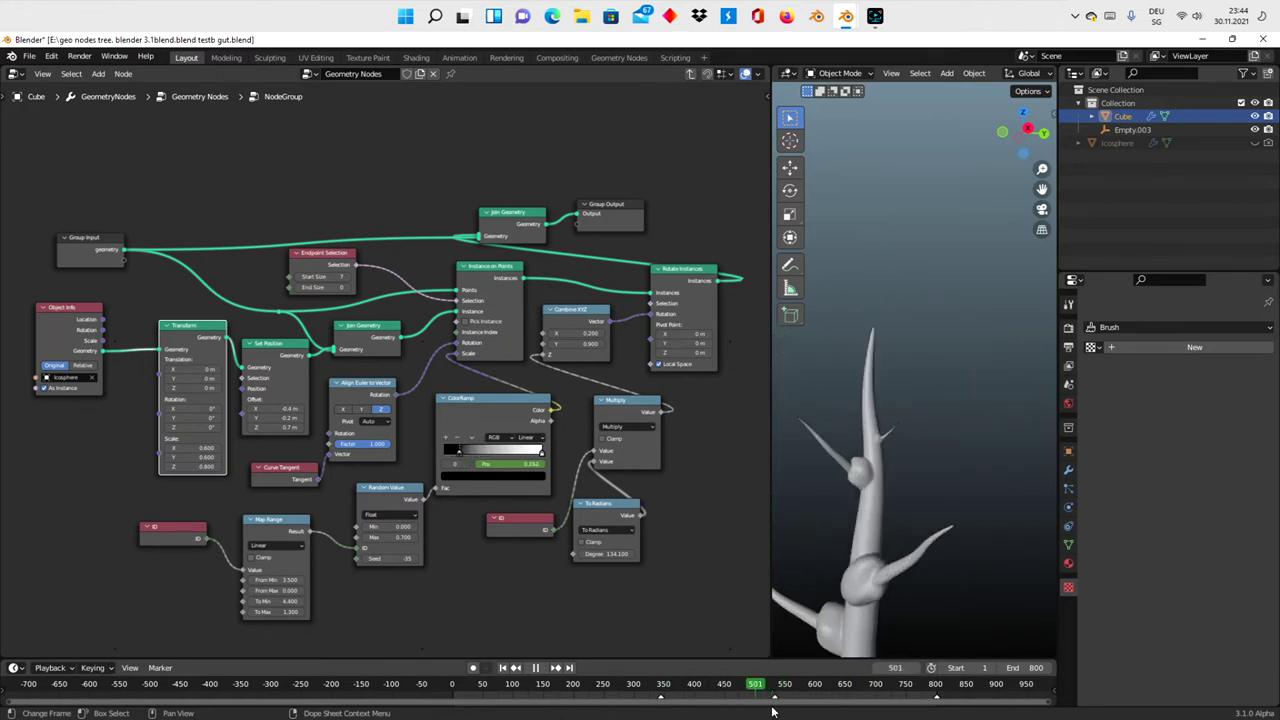
{"action": "key", "text": "space"}
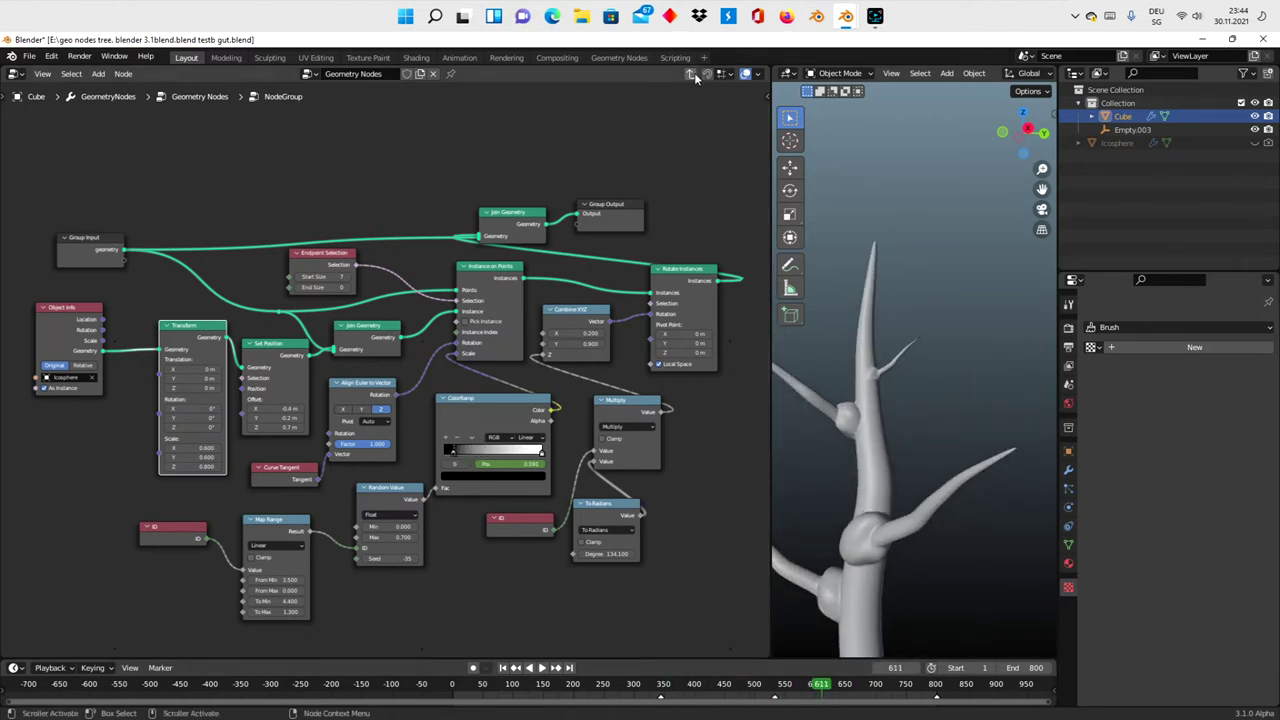
{"action": "left_click", "coordinate": [690, 75]}
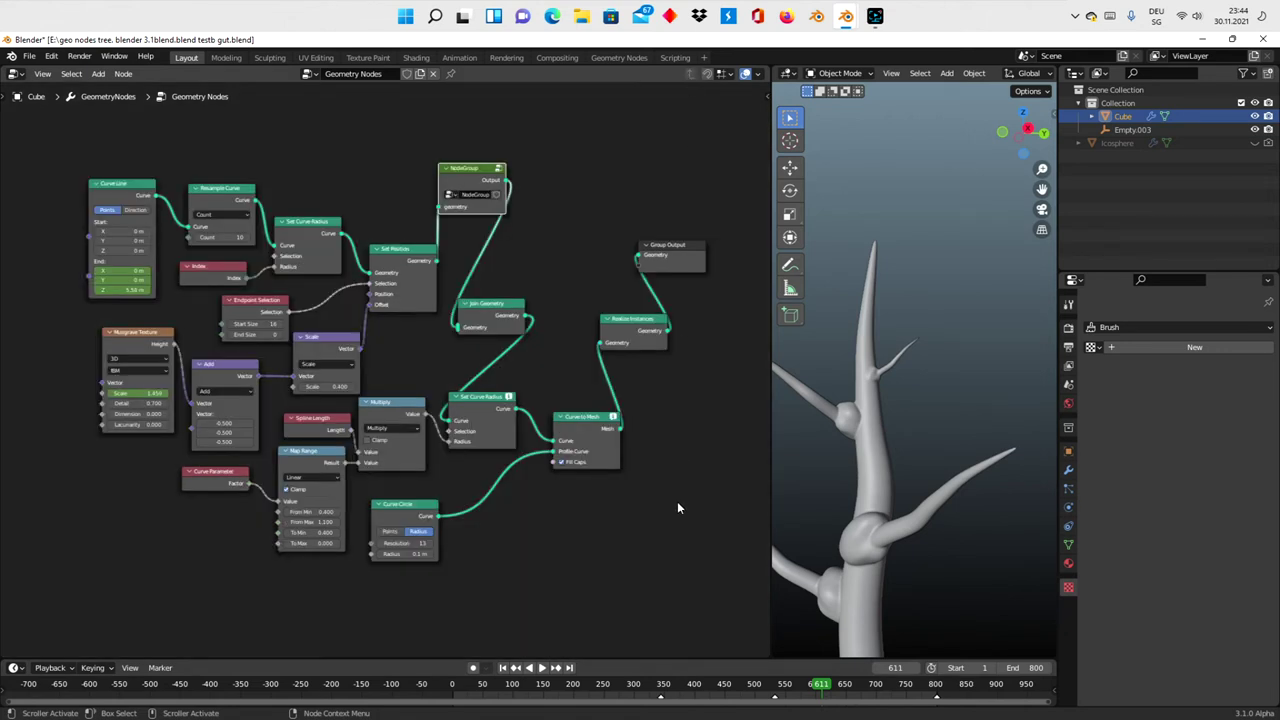
Re-enter the NodeGroup, open the File menu, then switch to the other Blender window
{"action": "left_click", "coordinate": [500, 170]}
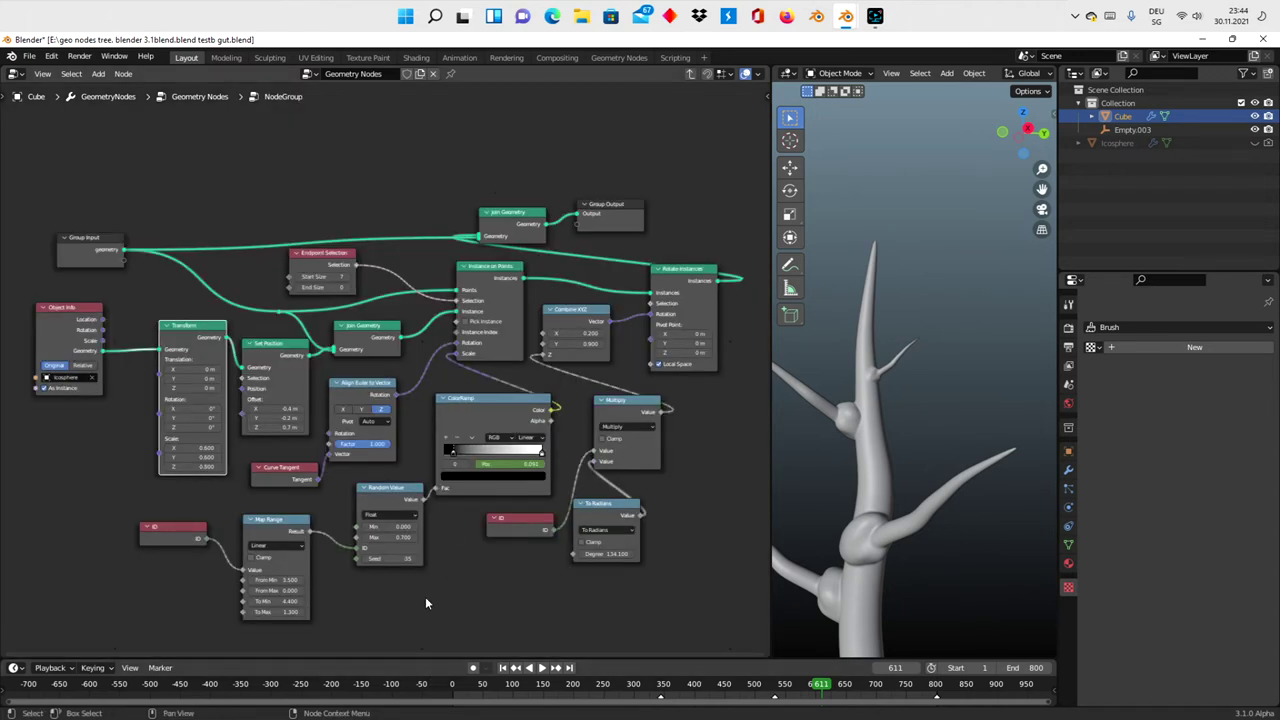
{"action": "scroll", "coordinate": [425, 603], "scroll_direction": "up", "scroll_amount": 1}
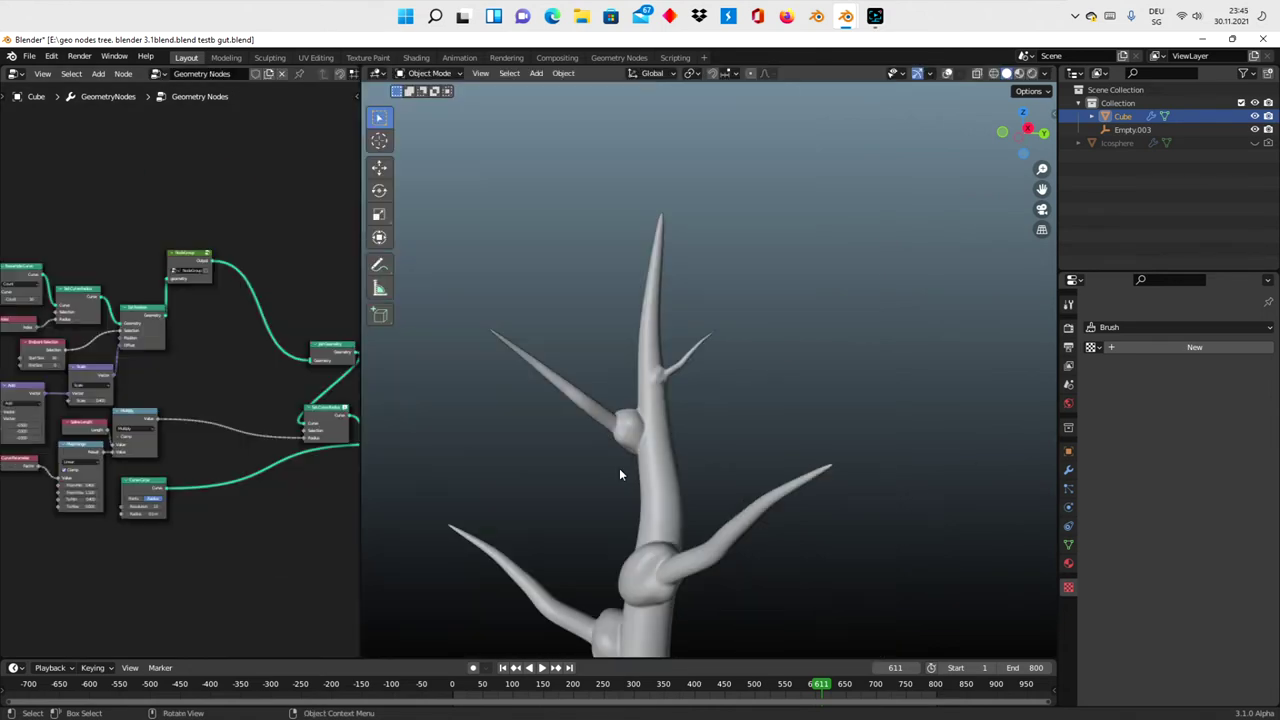
{"action": "left_click", "coordinate": [29, 57]}
{"action": "left_click", "coordinate": [463, 17]}
Bring up the six-tree scene and inspect the cache settings of Cube.001 through Cube.005
{"action": "left_click", "coordinate": [1050, 198]}
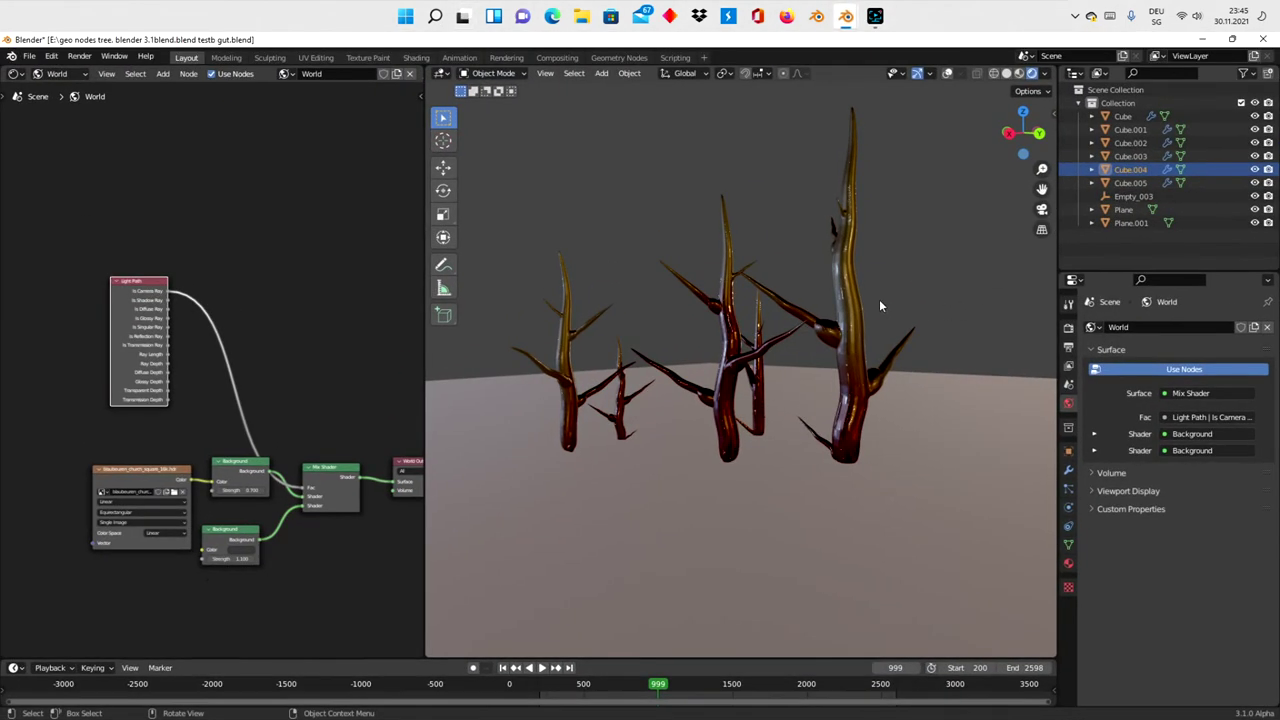
{"action": "left_click", "coordinate": [849, 316]}
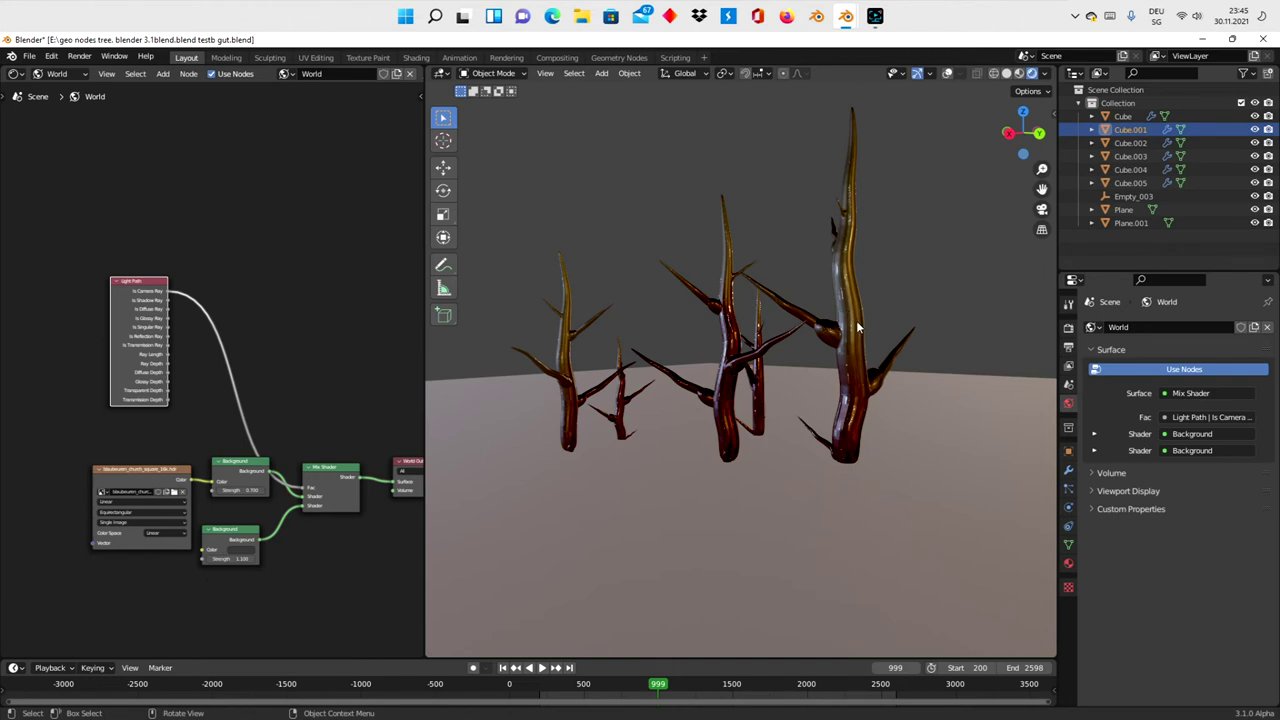
{"action": "left_click", "coordinate": [1068, 470]}
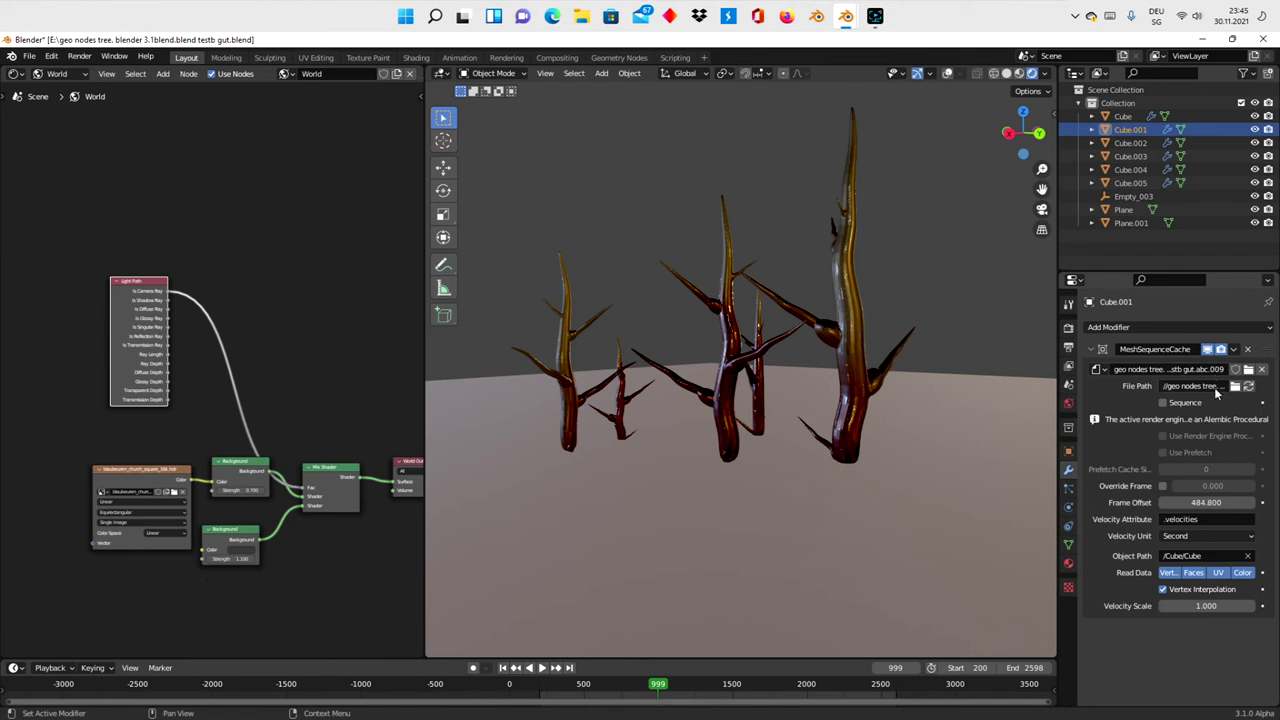
{"action": "left_click", "coordinate": [1133, 145]}
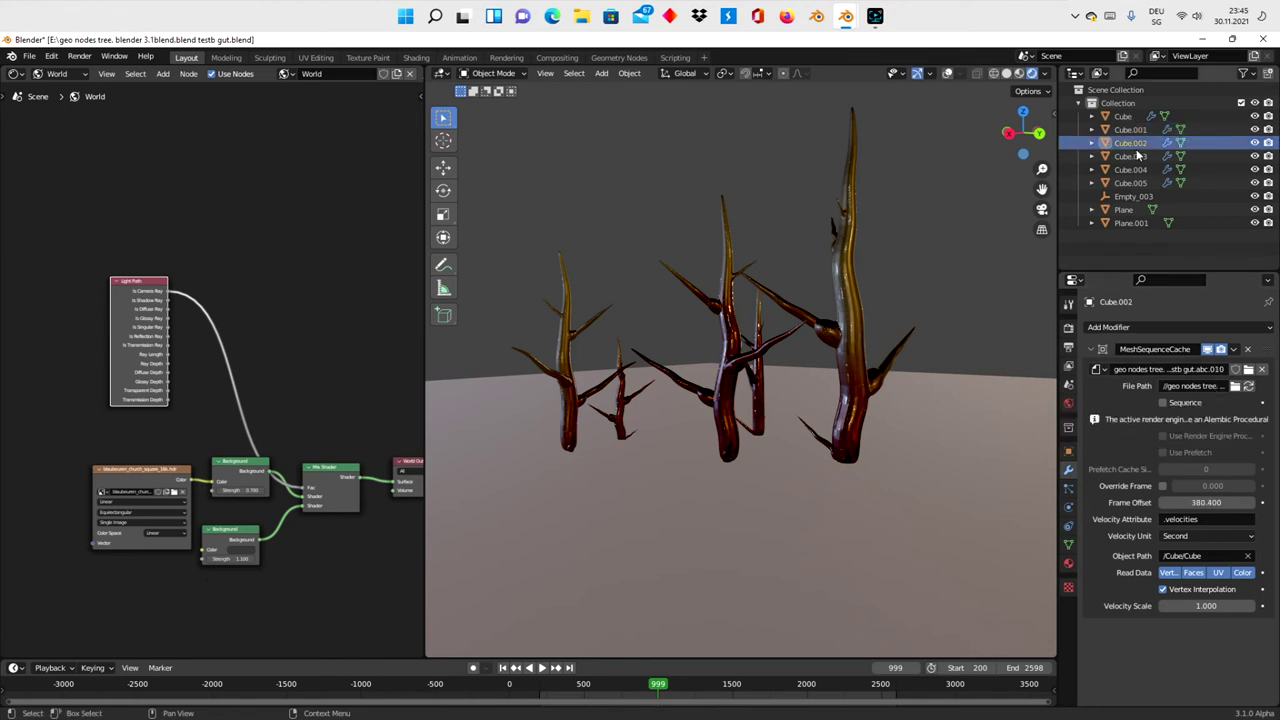
{"action": "left_click", "coordinate": [1135, 156]}
{"action": "left_click", "coordinate": [1133, 170]}
{"action": "left_click", "coordinate": [1133, 185]}
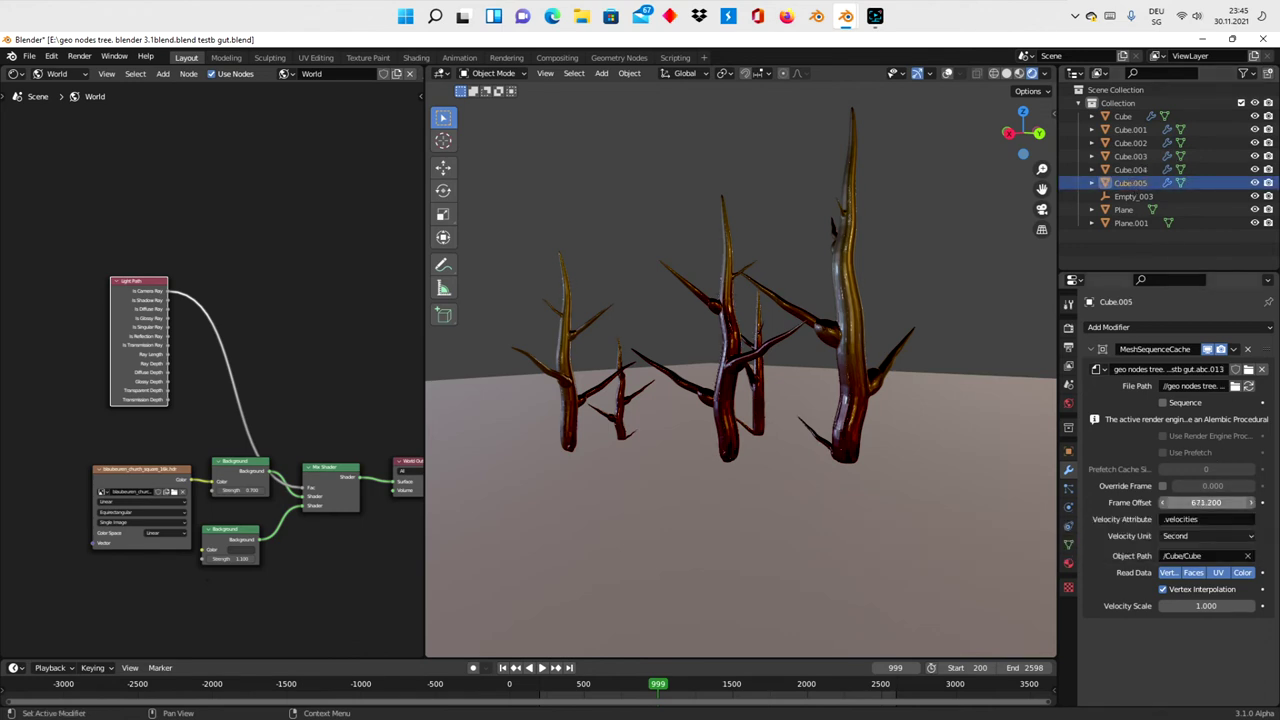
Set frame offsets on Cube.005, Cube.004 (351.100) and Cube.003 (385.800), then play the growth
{"action": "left_click_drag", "start_coordinate": [1206, 502], "coordinate": [1206, 502]}
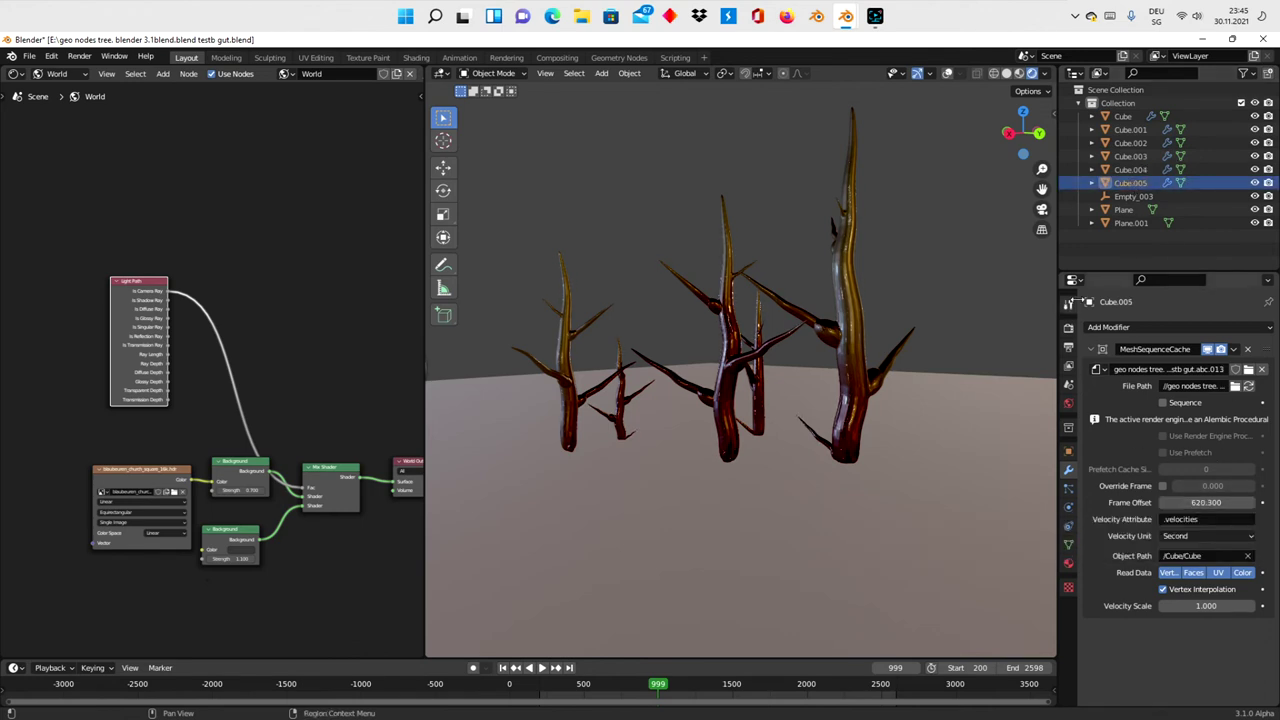
{"action": "left_click", "coordinate": [1131, 170]}
{"action": "mouse_move", "coordinate": [1206, 502]}
{"action": "left_mouse_down"}
{"action": "mouse_move", "coordinate": [1240, 502]}
{"action": "mouse_move", "coordinate": [1170, 502]}
{"action": "mouse_move", "coordinate": [1230, 502]}
{"action": "left_mouse_up"}
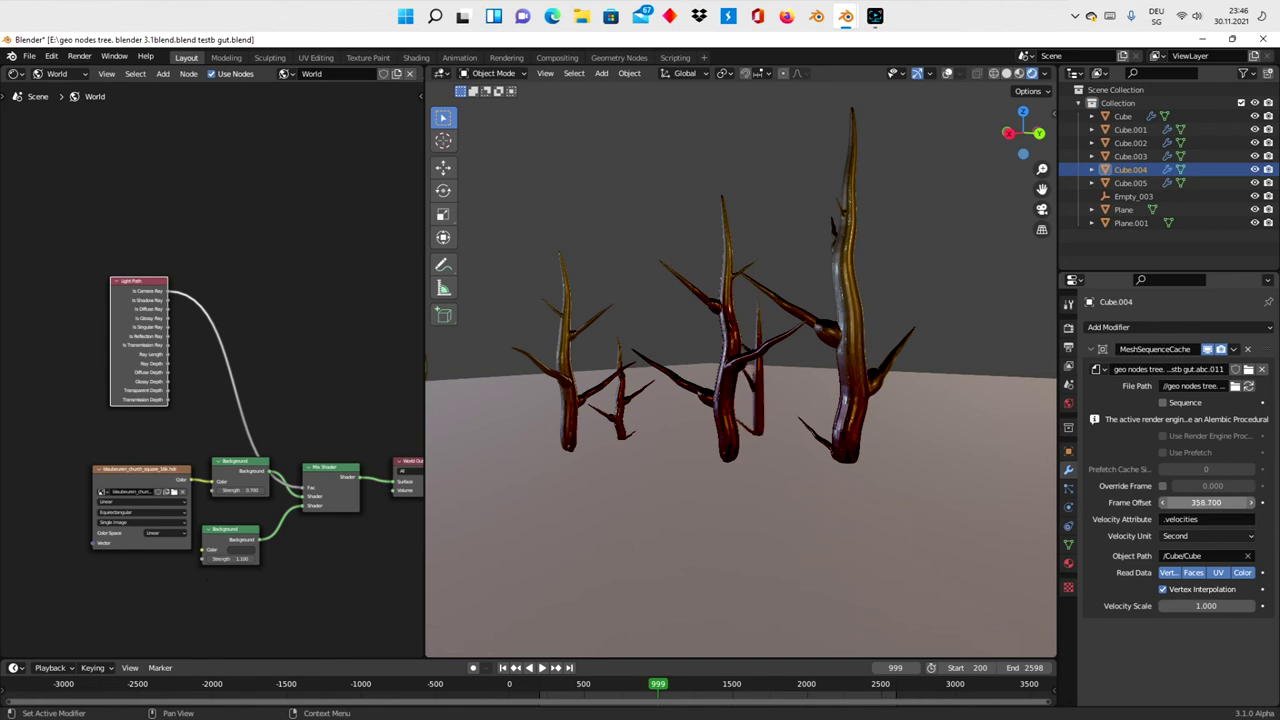
{"action": "left_click", "coordinate": [1130, 156]}
{"action": "left_click_drag", "start_coordinate": [1210, 502], "coordinate": [1172, 502]}
{"action": "left_click", "coordinate": [540, 672]}
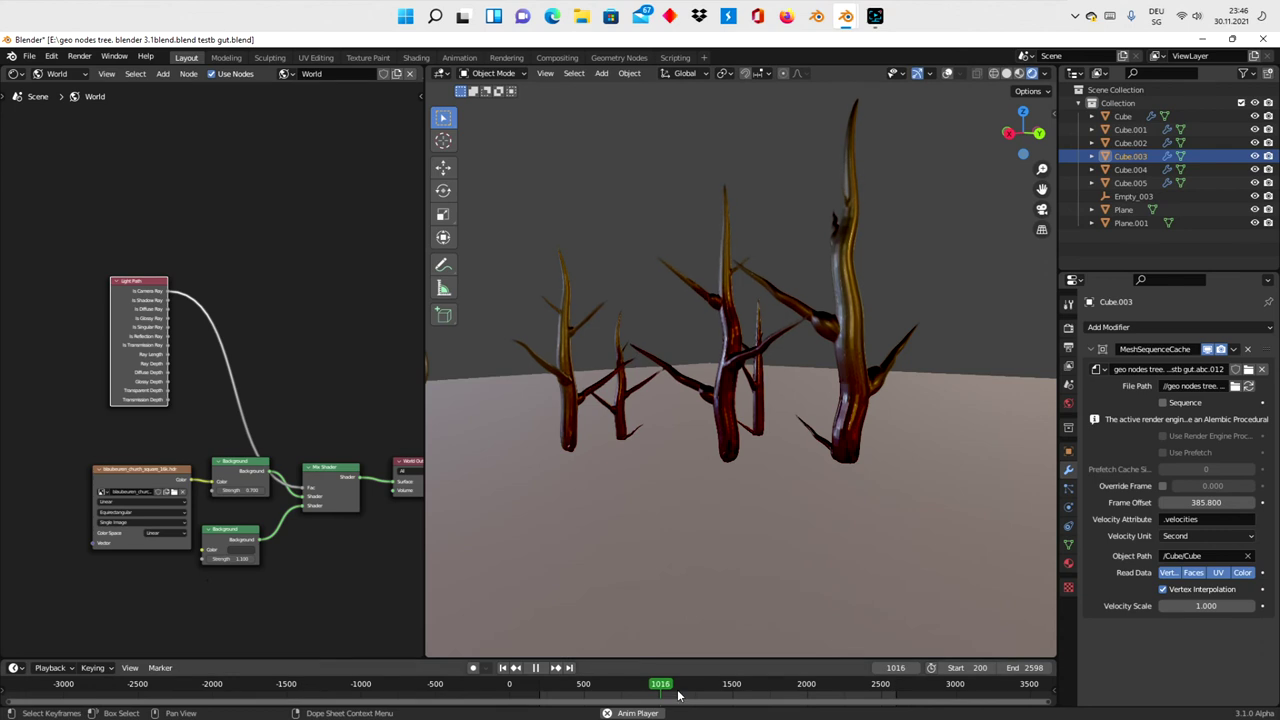
{"action": "left_click", "coordinate": [714, 683]}
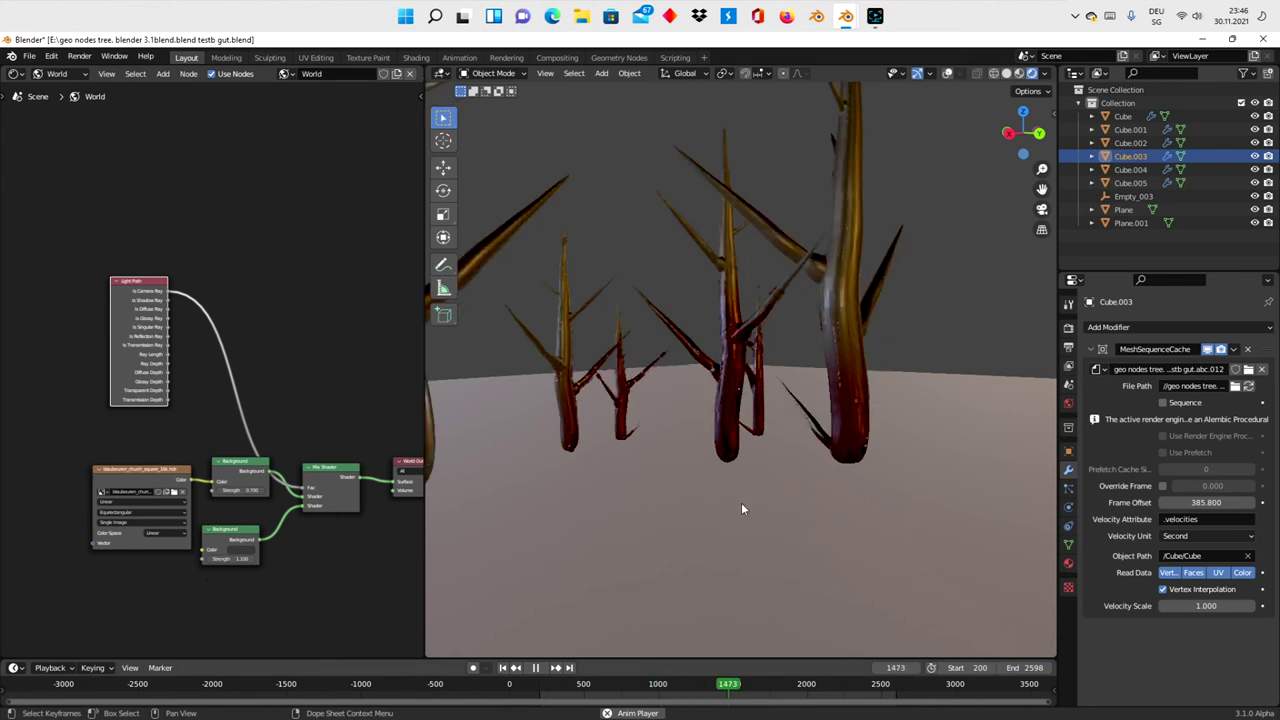
Stop at frame 658 and lower frame offsets to 180.400 (Cube.003) and -34.800 (Cube.004)
{"action": "left_click_drag", "start_coordinate": [585, 686], "coordinate": [604, 686]}
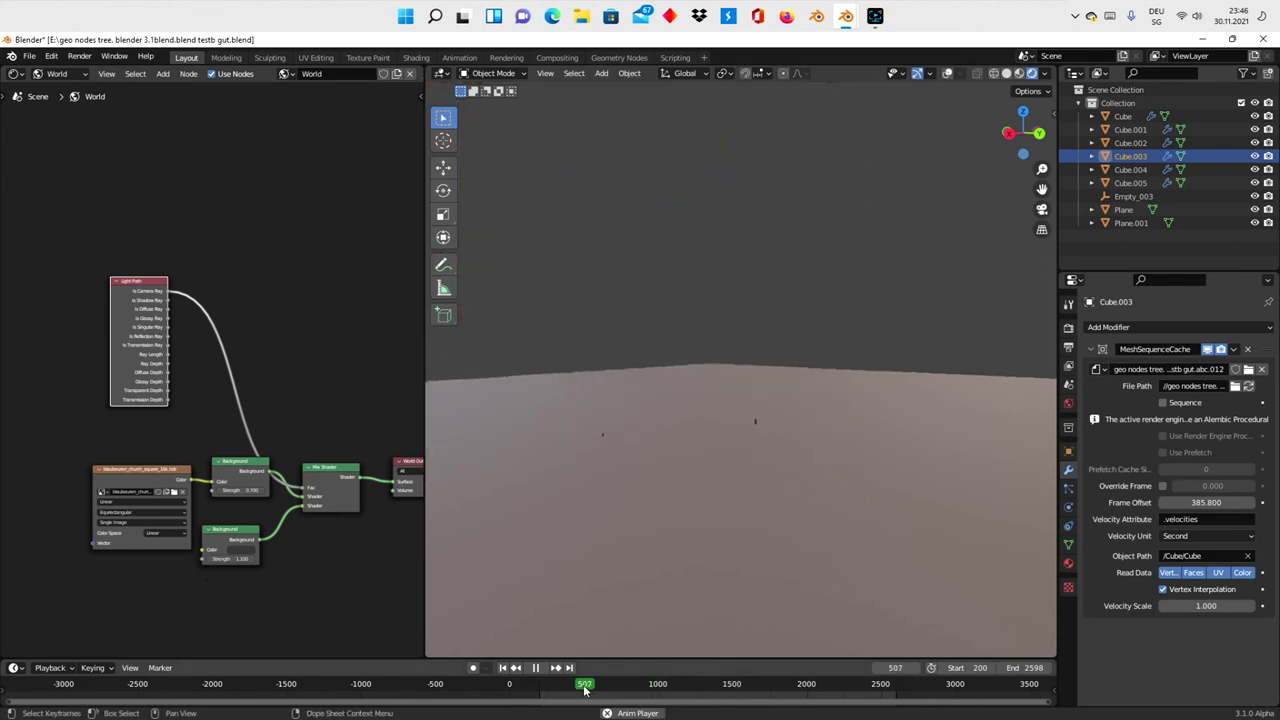
{"action": "left_click", "coordinate": [535, 667]}
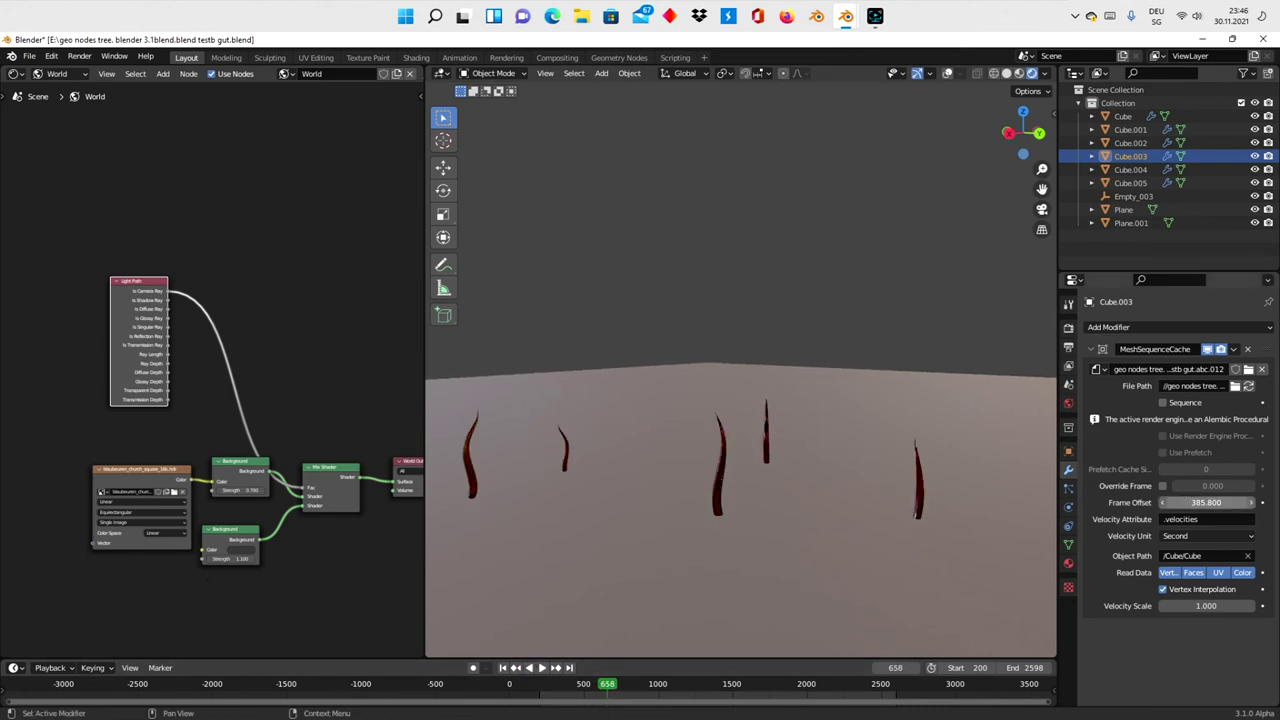
{"action": "left_click_drag", "start_coordinate": [1206, 502], "coordinate": [1100, 502]}
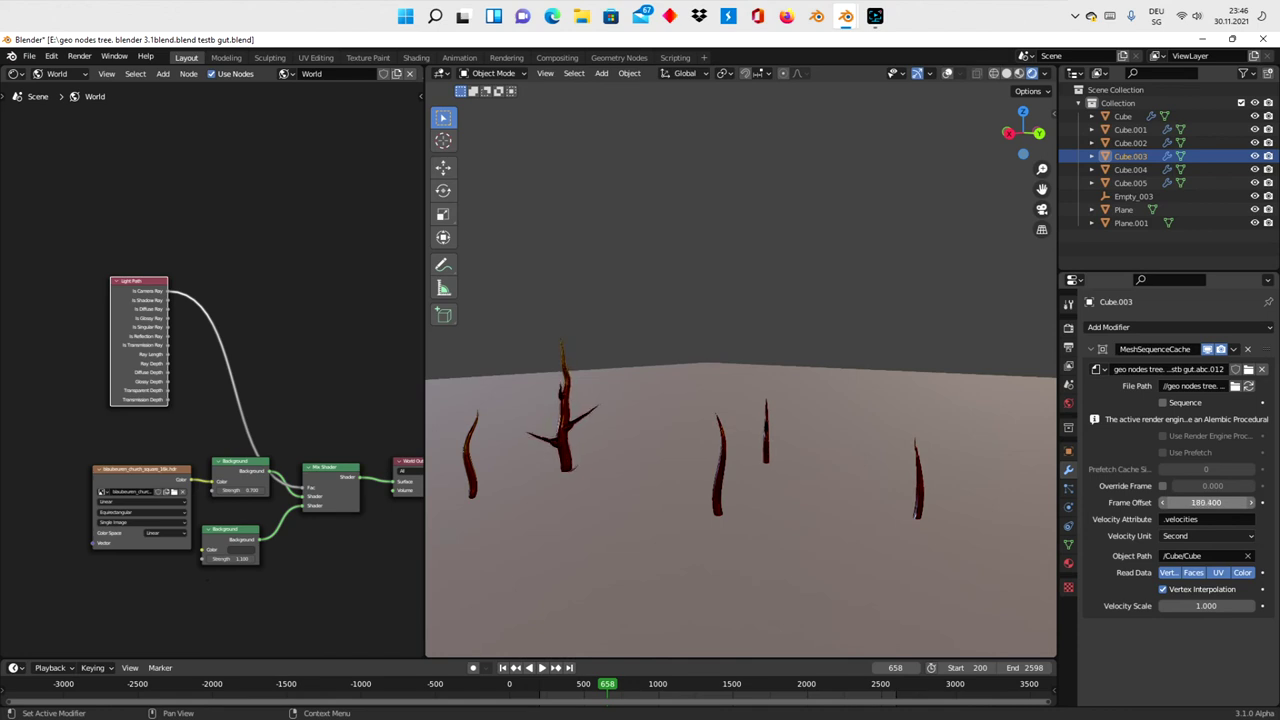
{"action": "left_click", "coordinate": [1132, 172]}
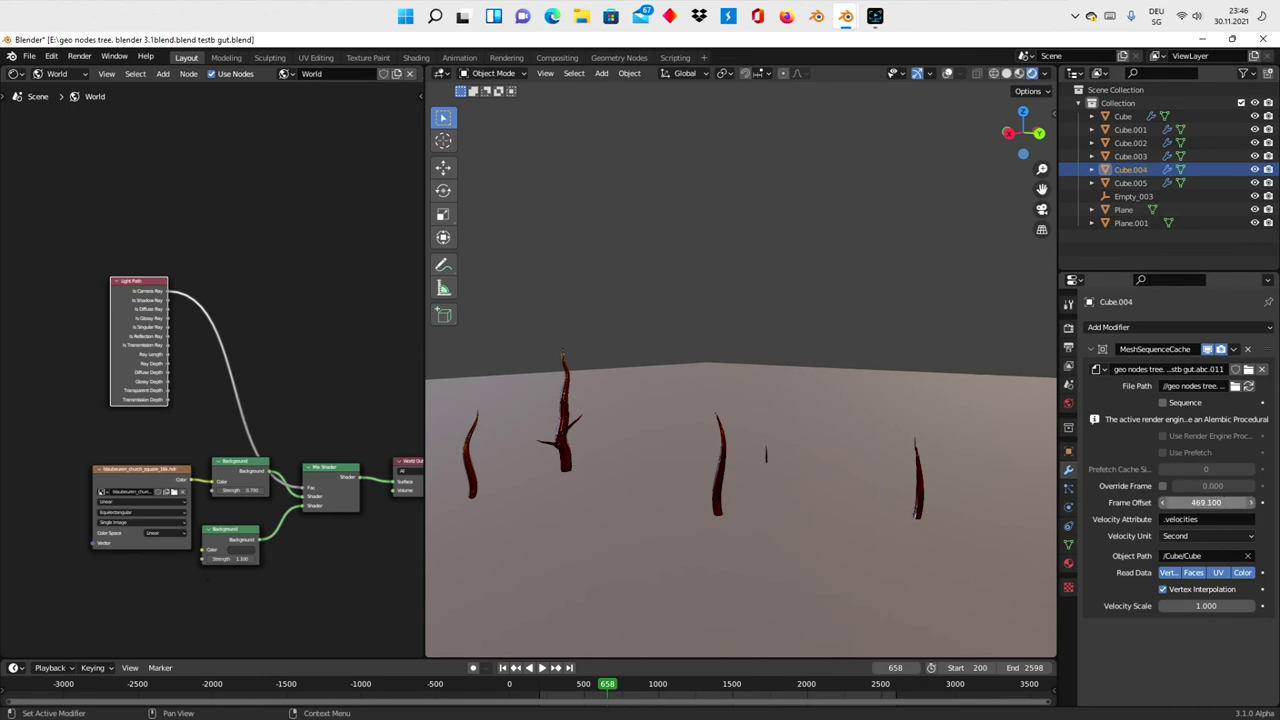
{"action": "left_click_drag", "start_coordinate": [1206, 502], "coordinate": [1100, 502]}
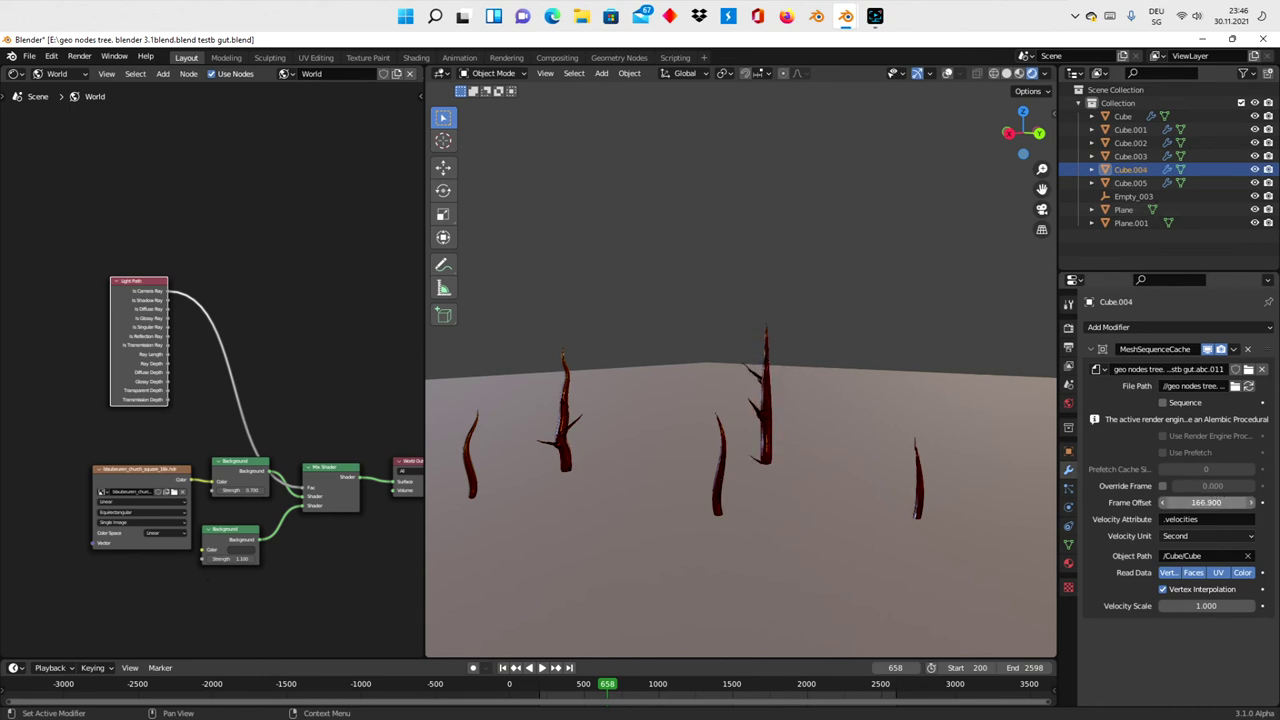
Replay the growth and orbit the view, checking Cube.001's frame offset
{"action": "left_click", "coordinate": [540, 668]}
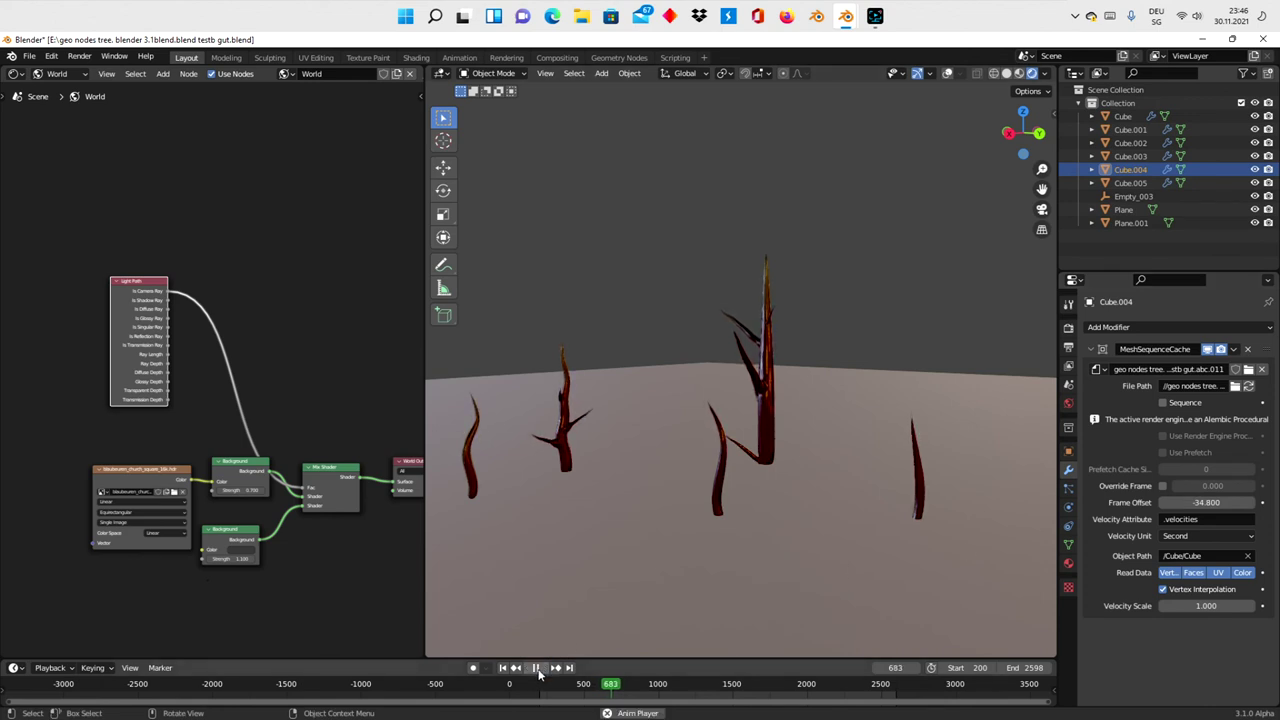
{"action": "mouse_move", "coordinate": [597, 486]}
{"action": "middle_mouse_down"}
{"action": "mouse_move", "coordinate": [750, 443]}
{"action": "mouse_move", "coordinate": [683, 443]}
{"action": "middle_mouse_up"}
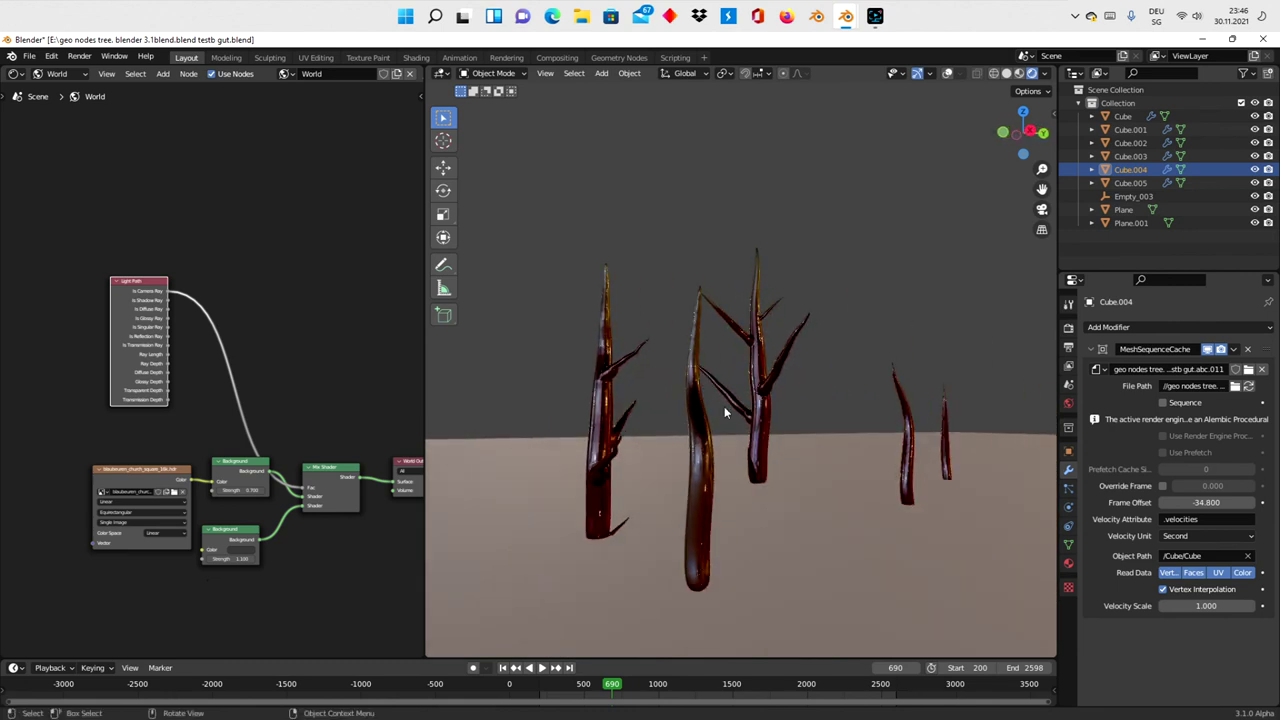
{"action": "left_click", "coordinate": [1130, 130]}
{"action": "middle_click_drag", "start_coordinate": [730, 470], "coordinate": [786, 488]}
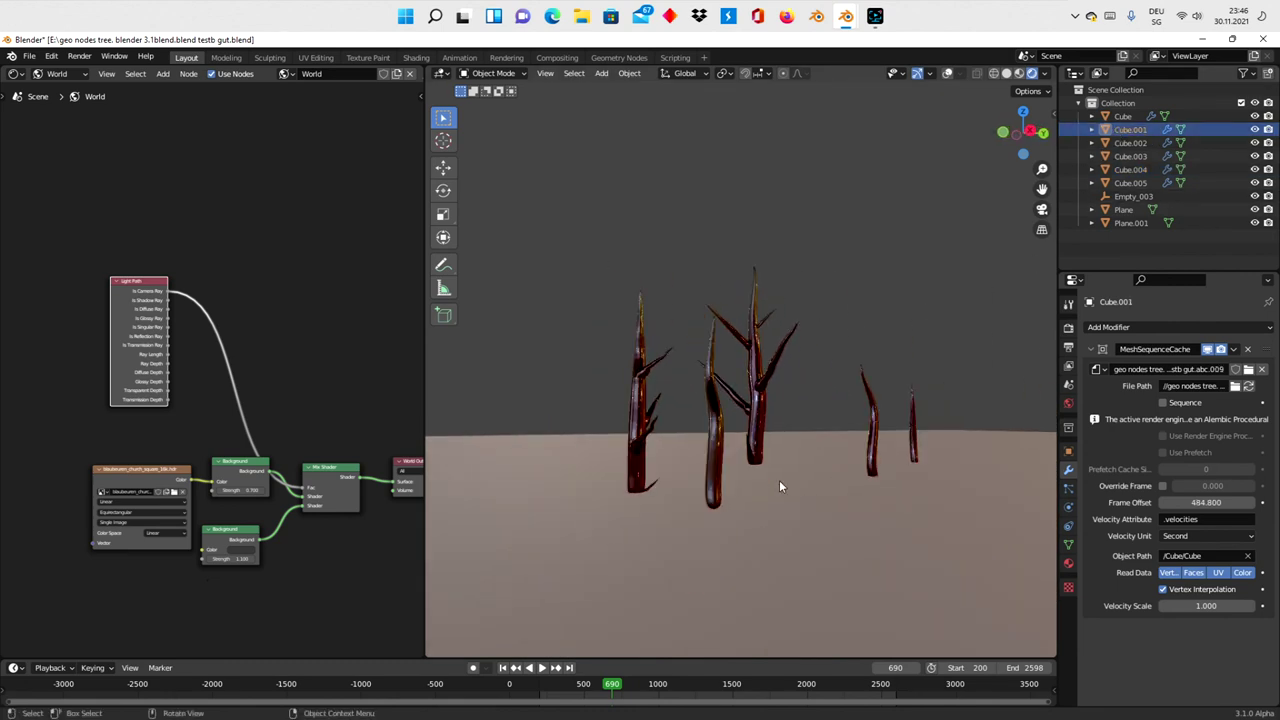
Duplicate the Cube.004 tree, place the copy to its right, and scale it up
{"action": "left_click", "coordinate": [755, 400]}
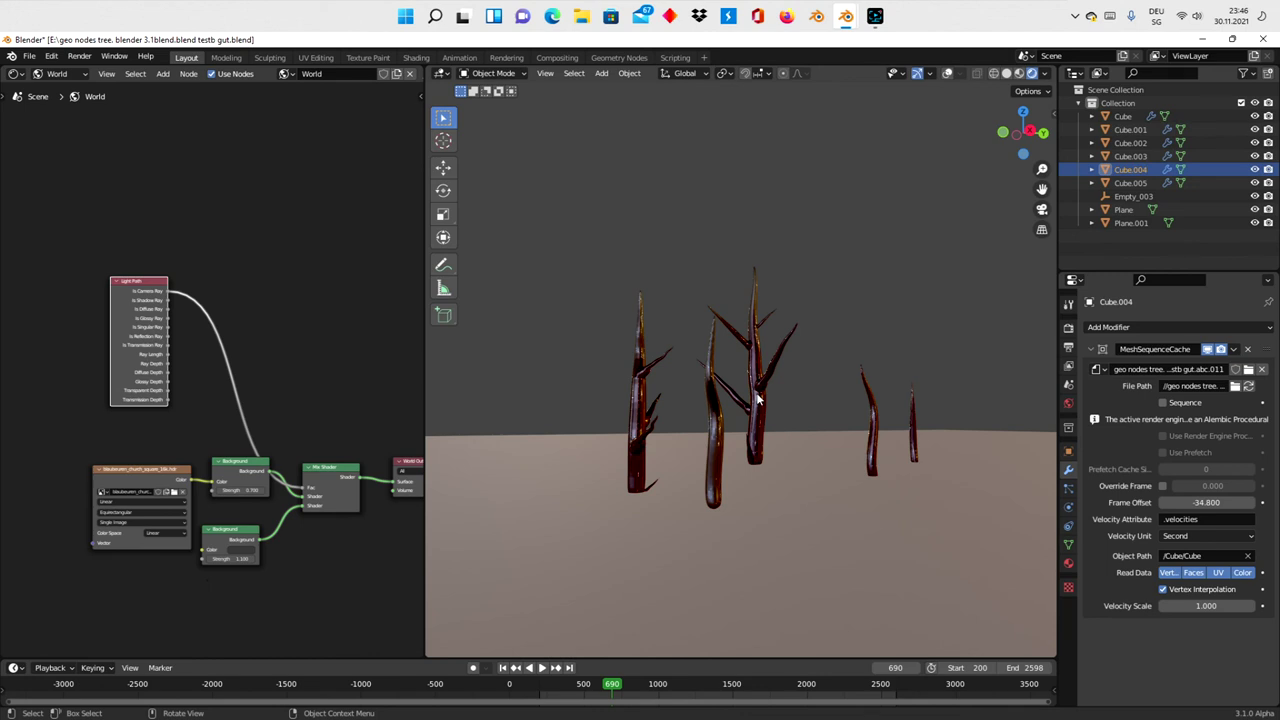
{"action": "key", "text": "shift+d"}
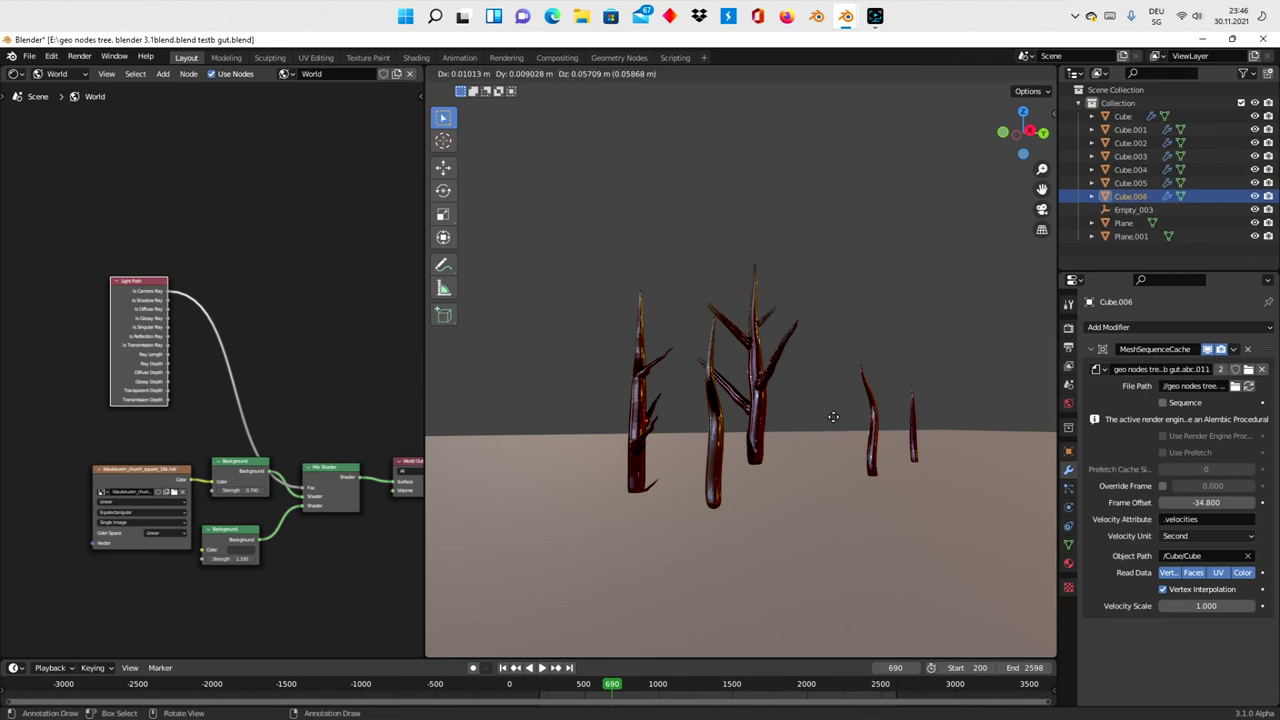
{"action": "left_click", "coordinate": [915, 405]}
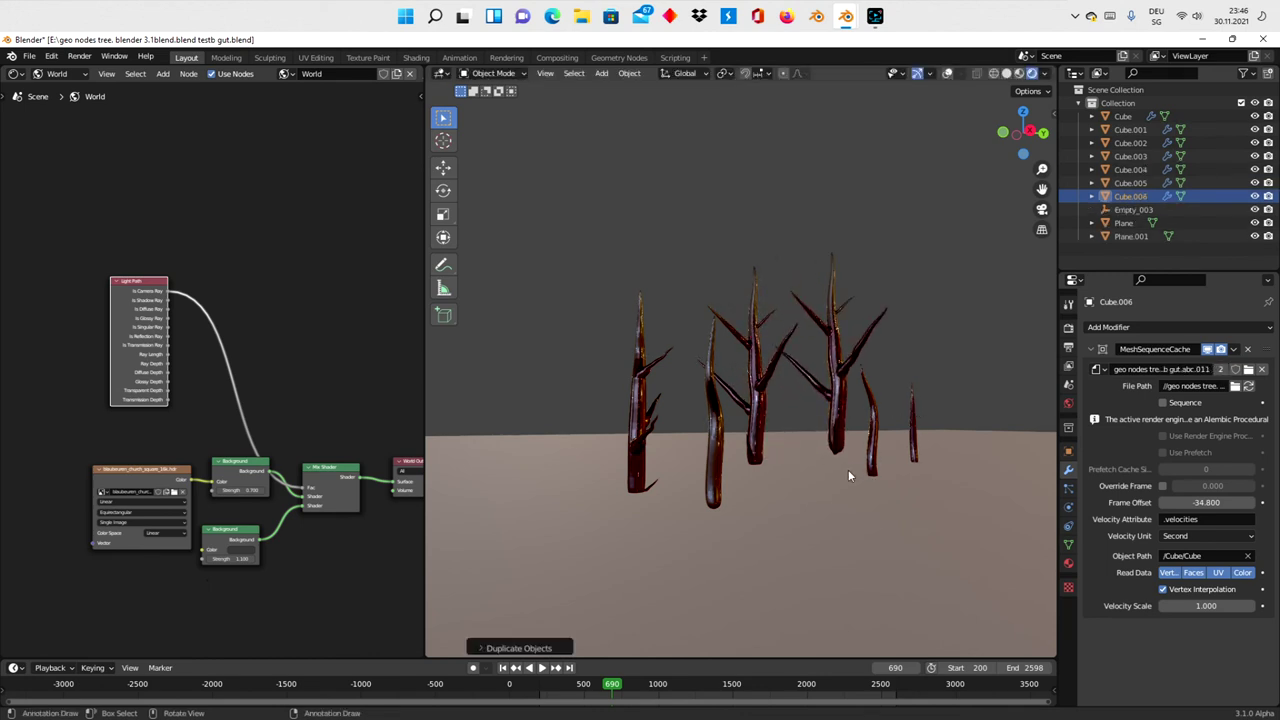
{"action": "key", "text": "s"}
{"action": "left_click", "coordinate": [1028, 418]}
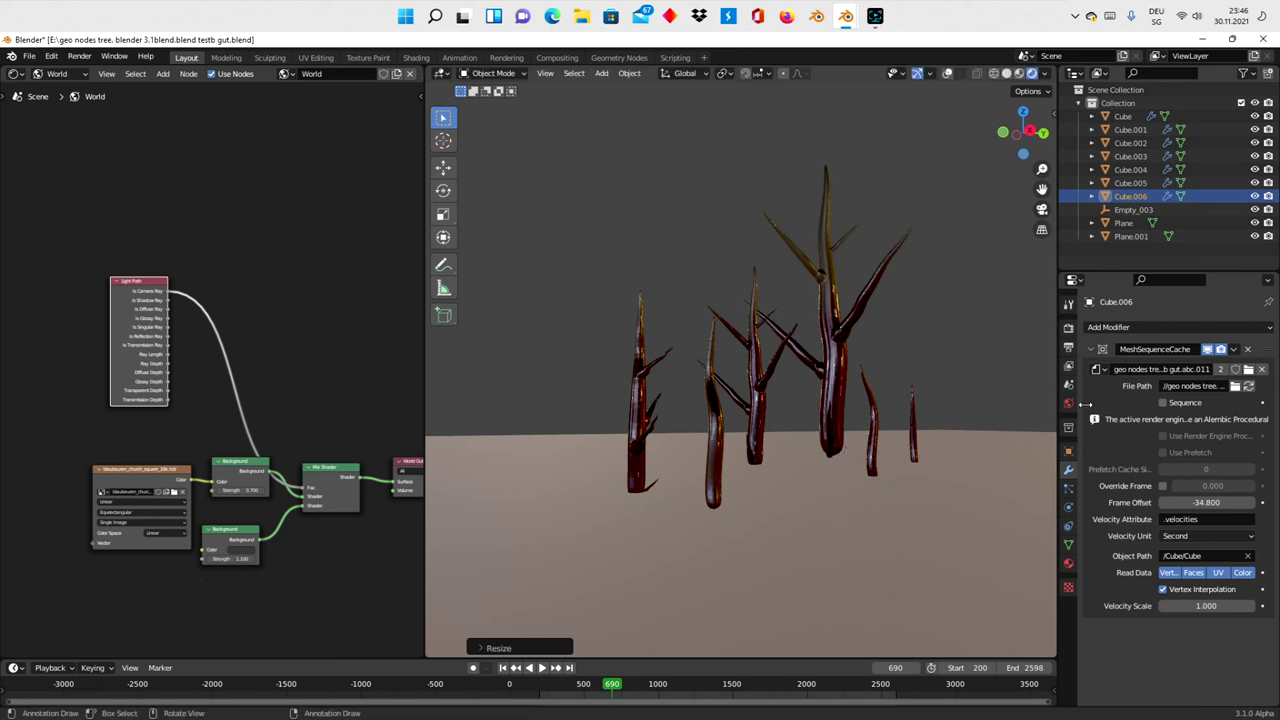
Give the copy its own single-user cache with Frame Offset 154.500, then play the growth animation
{"action": "left_click", "coordinate": [1220, 369]}
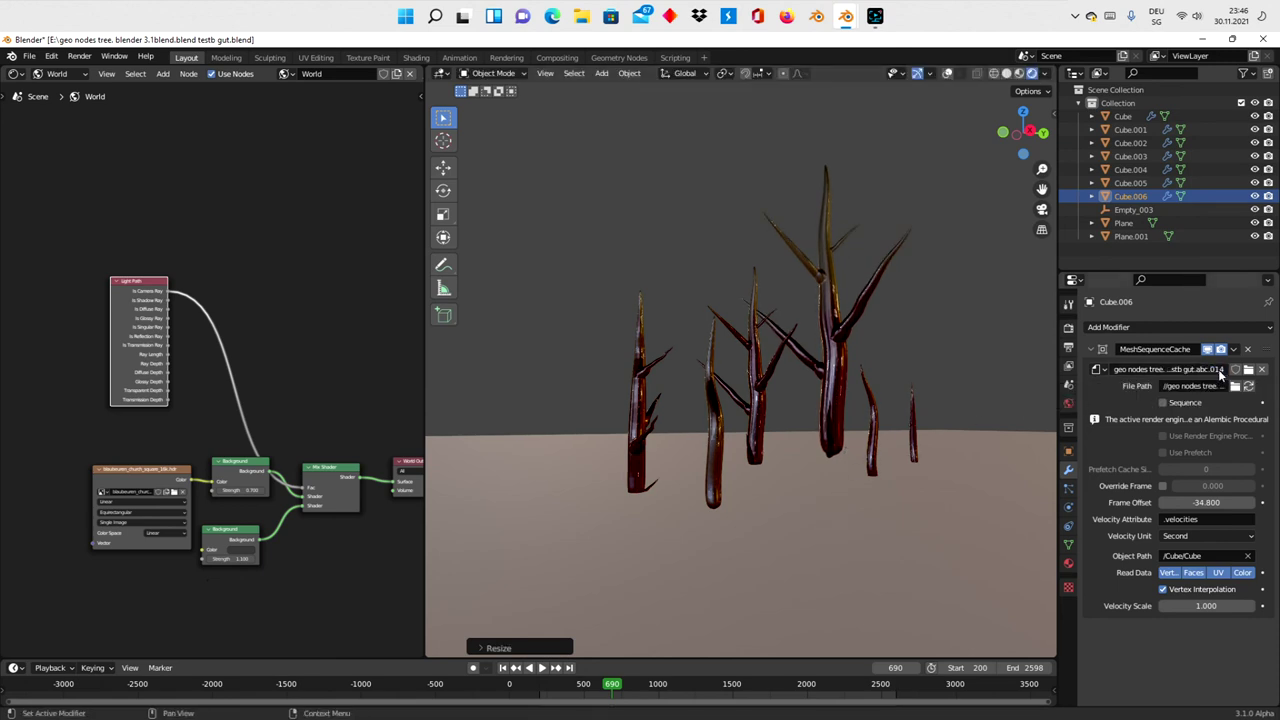
{"action": "mouse_move", "coordinate": [1200, 502]}
{"action": "left_mouse_down"}
{"action": "mouse_move", "coordinate": [1250, 502]}
{"action": "mouse_move", "coordinate": [1230, 502]}
{"action": "left_mouse_up"}
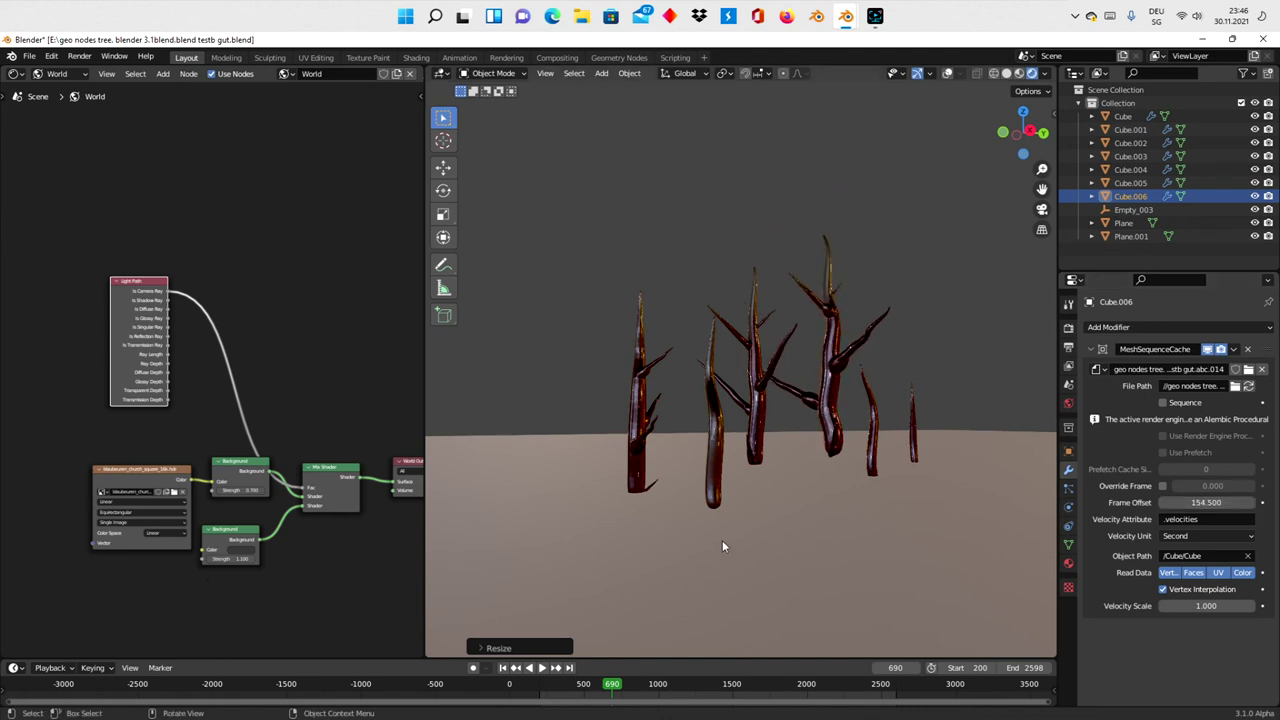
{"action": "left_click", "coordinate": [543, 668]}
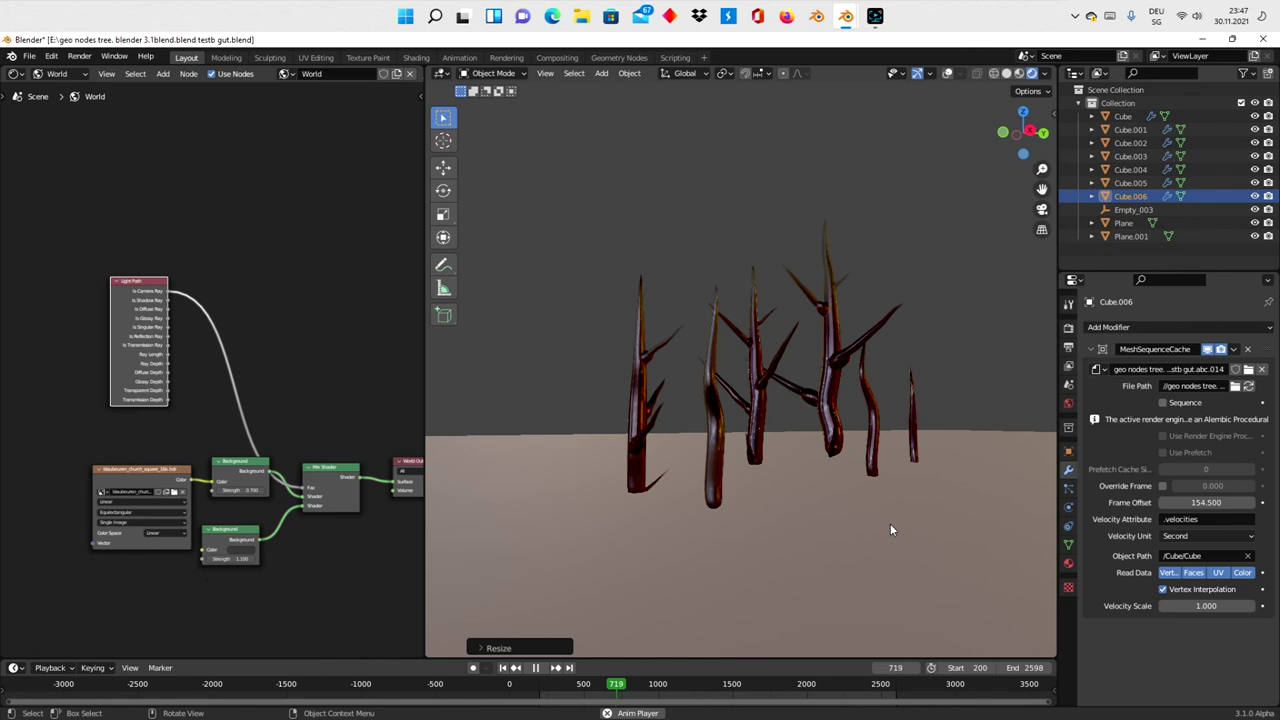
{"action": "left_click", "coordinate": [536, 668]}
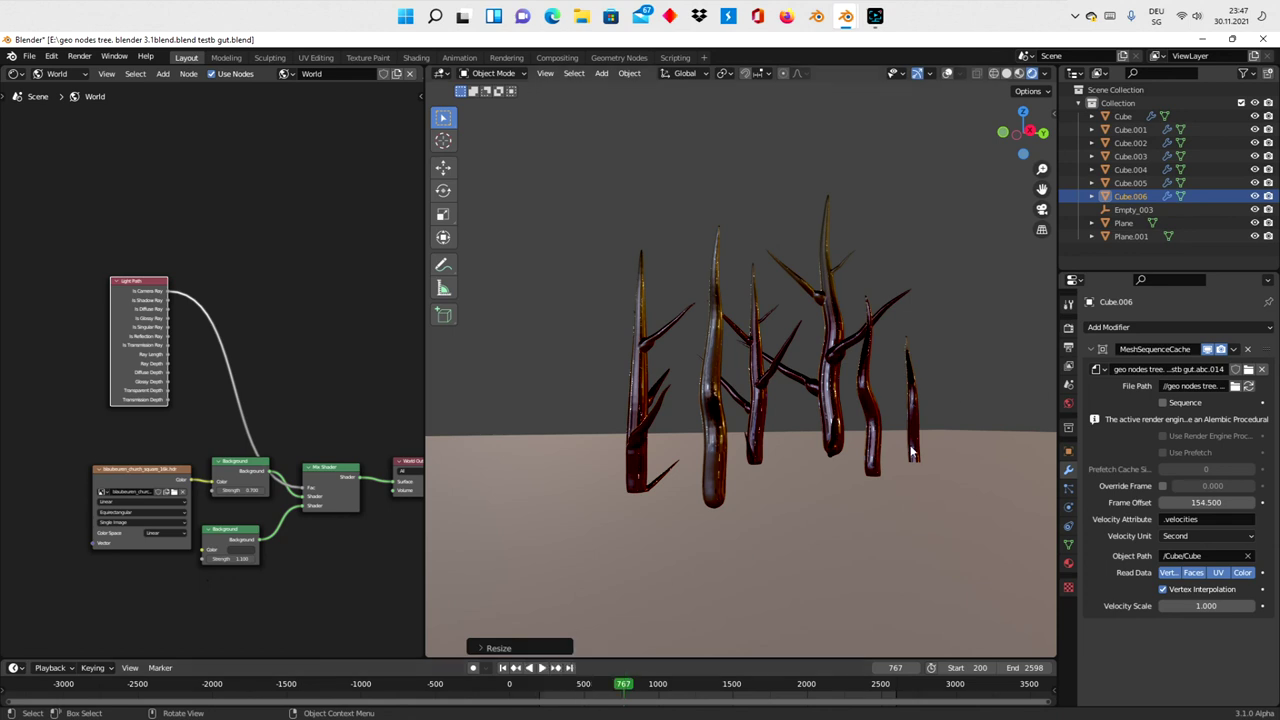
{"action": "left_click", "coordinate": [875, 16]}
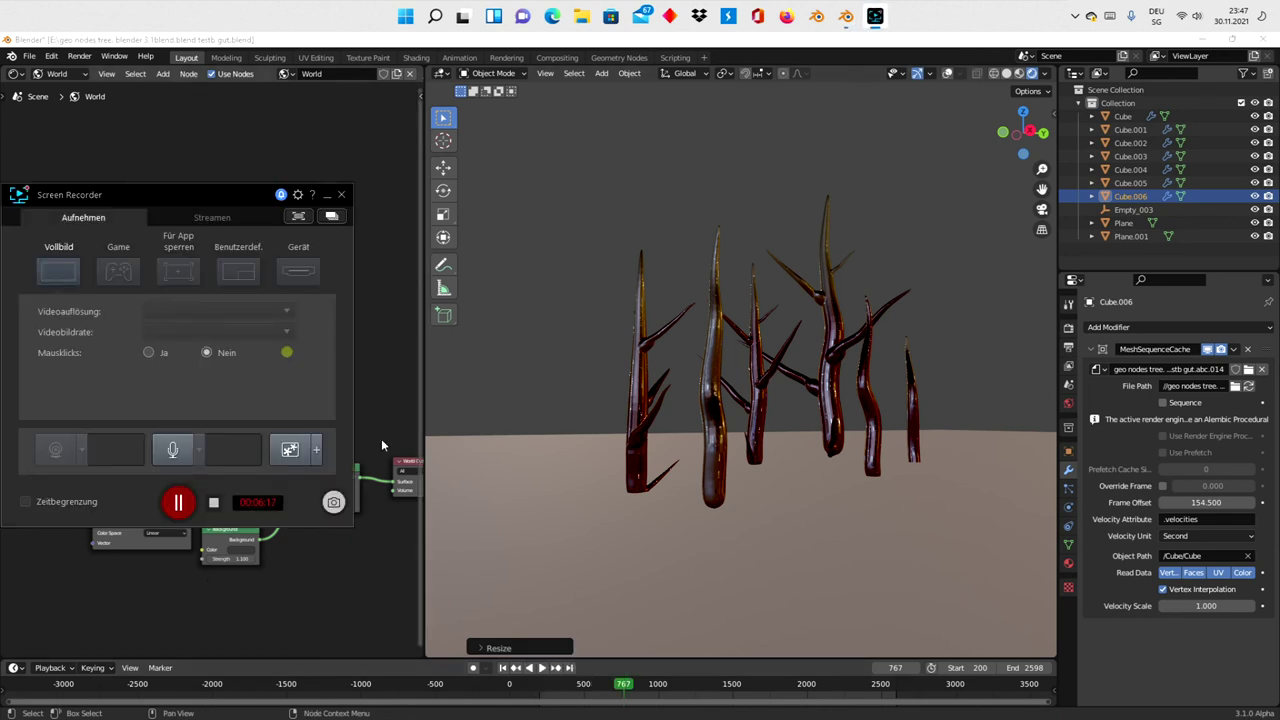